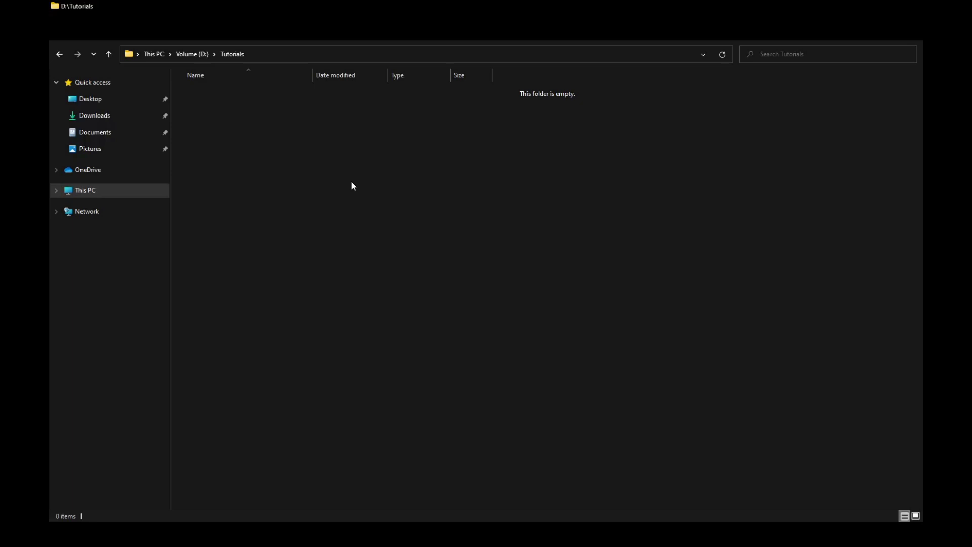
# Create a folder named MacroTutorial inside D:\Tutorials
pyautogui.hotkey('ctrl', 'shift', 'n')
pyautogui.write('M')
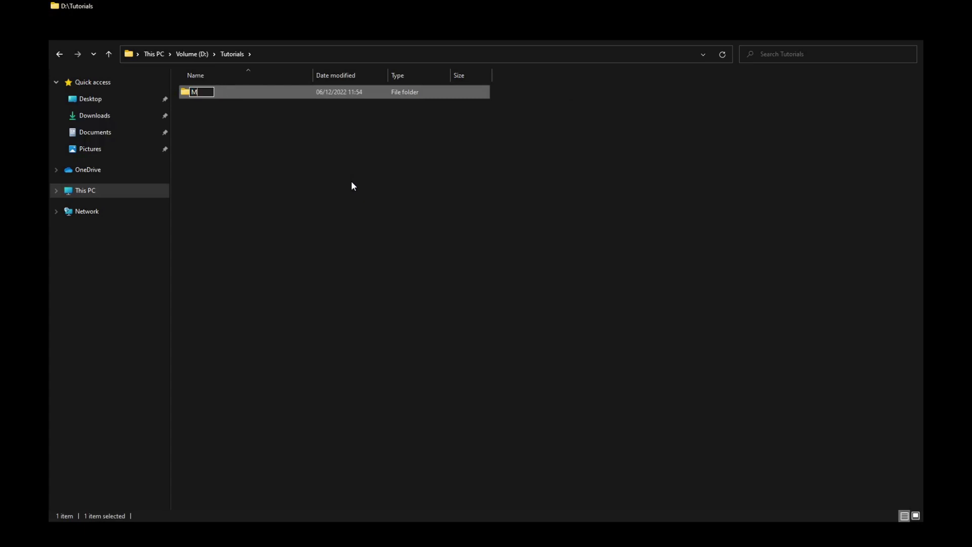
pyautogui.write('acroTutorial')
pyautogui.press('Return')
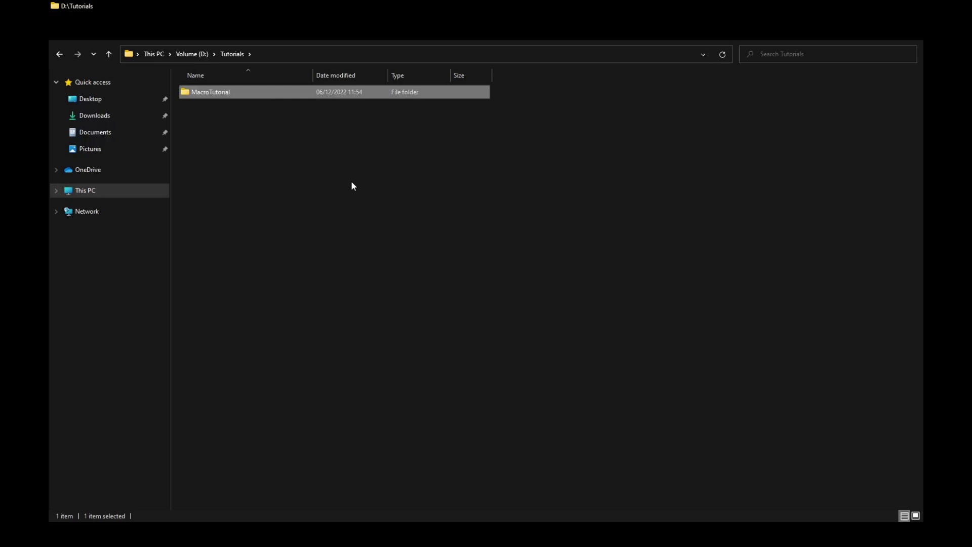
# Create two subfolders named macroprj and macrodlg inside the MacroTutorial folder
pyautogui.doubleClick(332, 95)
pyautogui.hotkey('ctrl', 'shift', 'n')
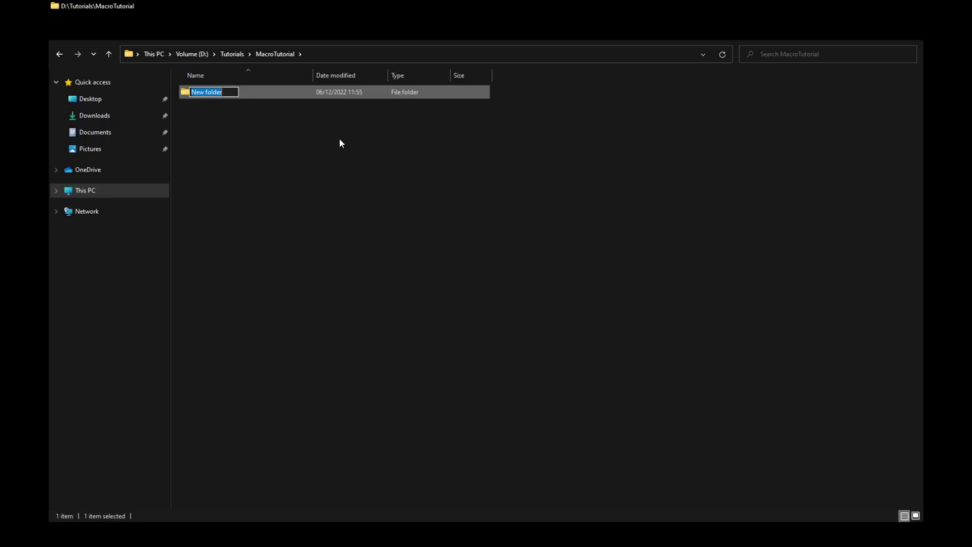
pyautogui.write('macroprj')
pyautogui.press('Return')
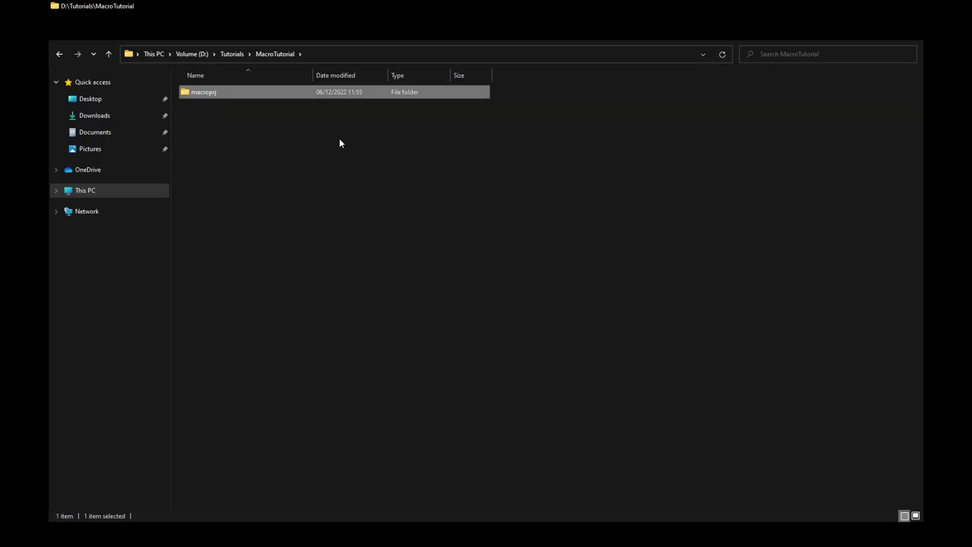
pyautogui.hotkey('ctrl', 'shift', 'n')
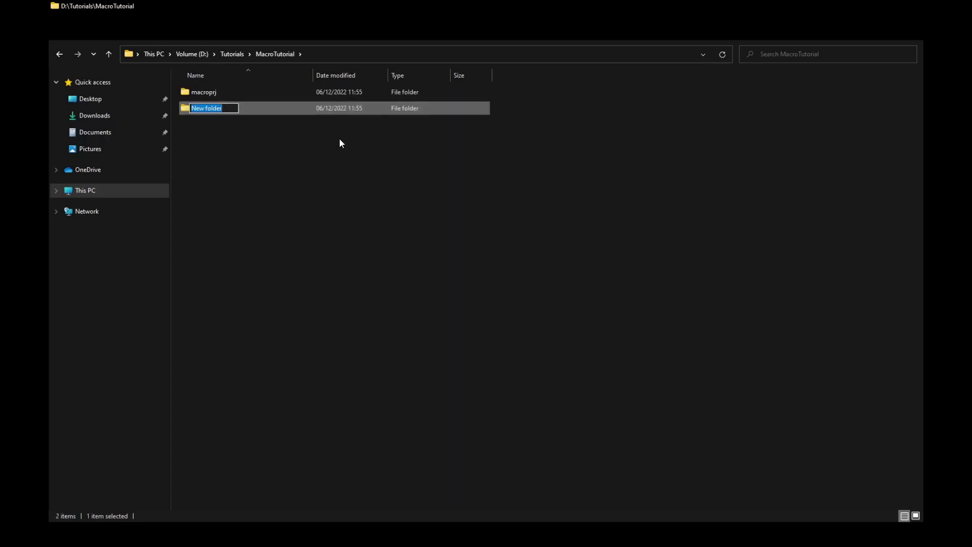
pyautogui.write('macrodlg')
pyautogui.press('Return')
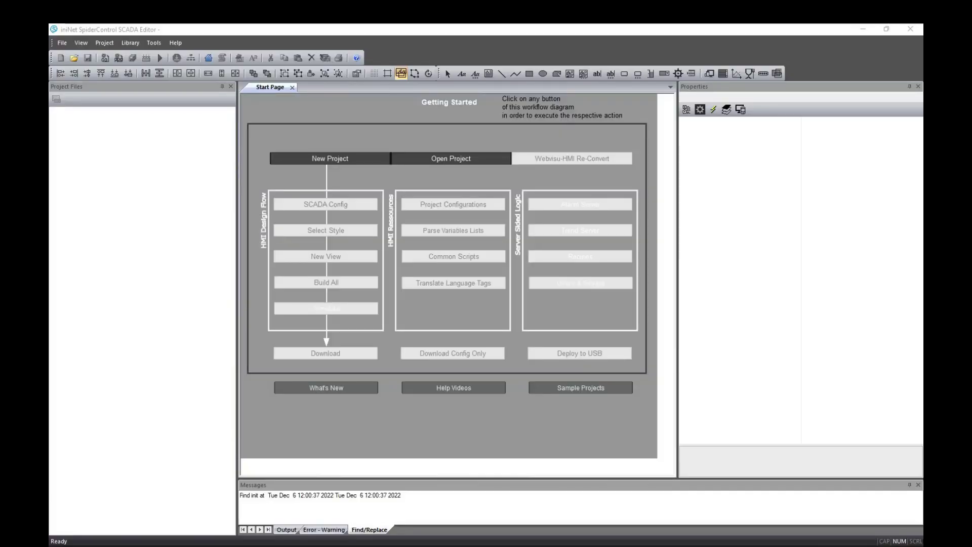
# In the SpiderControl SCADA Editor, create a new project named macroprj in D:\Tutorials\MacroTutorial\macroprj
pyautogui.click(309, 158)
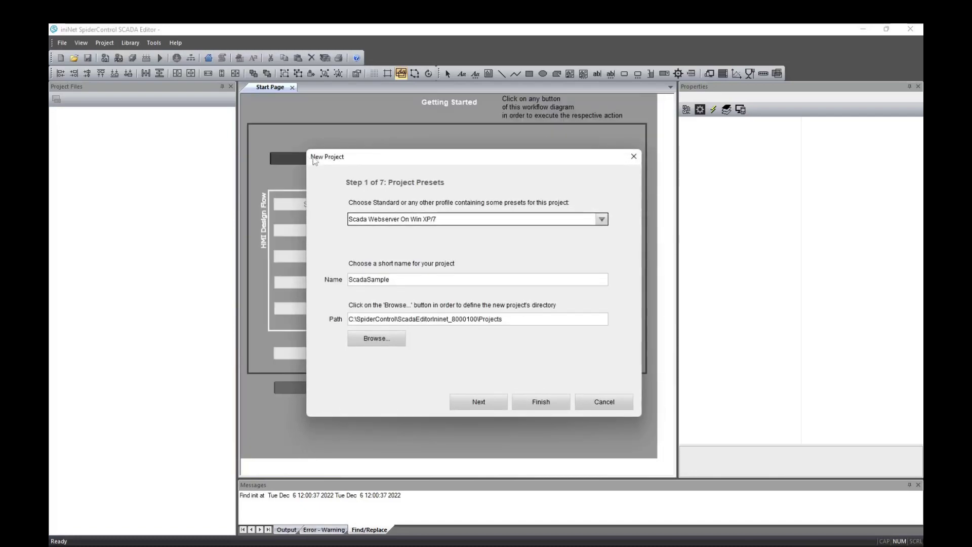
pyautogui.doubleClick(393, 279)
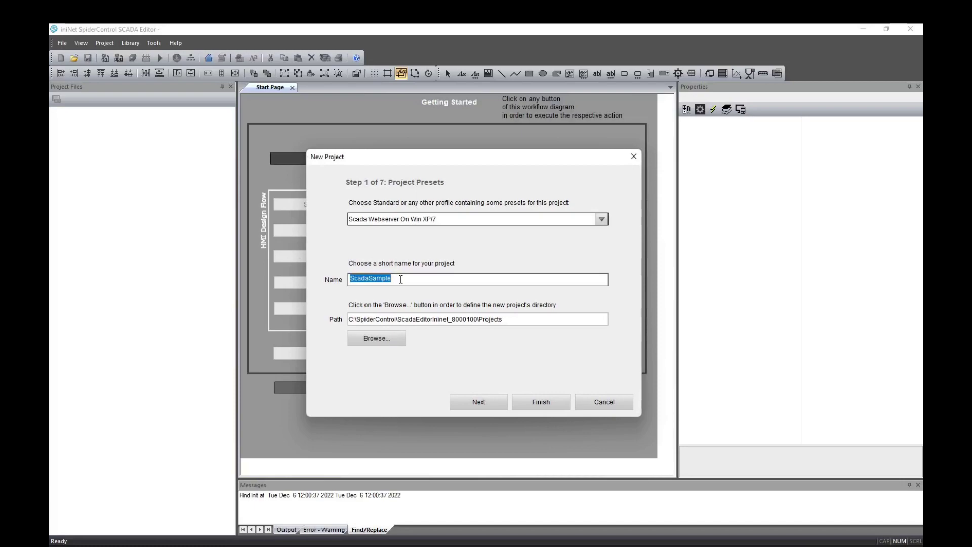
pyautogui.write('m')
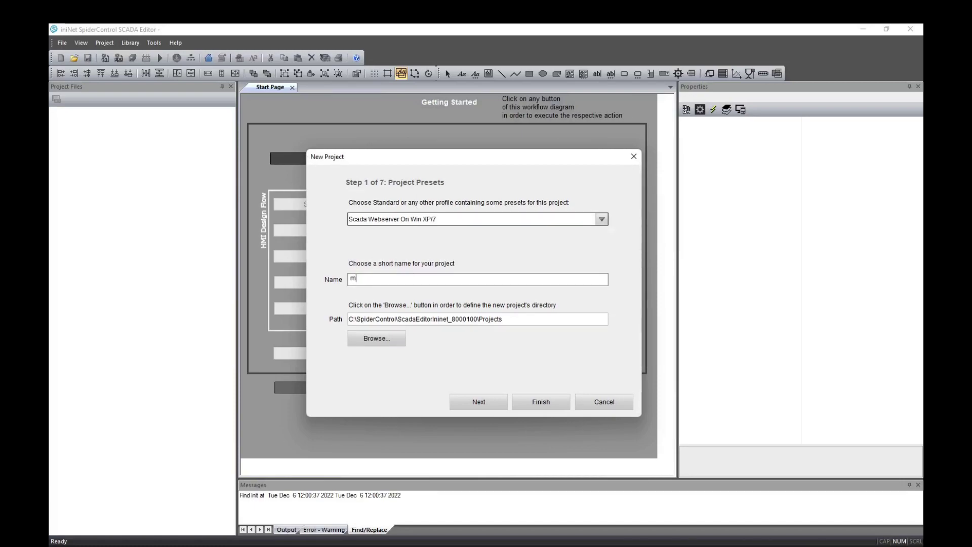
pyautogui.write('acroprj')
pyautogui.click(514, 322)
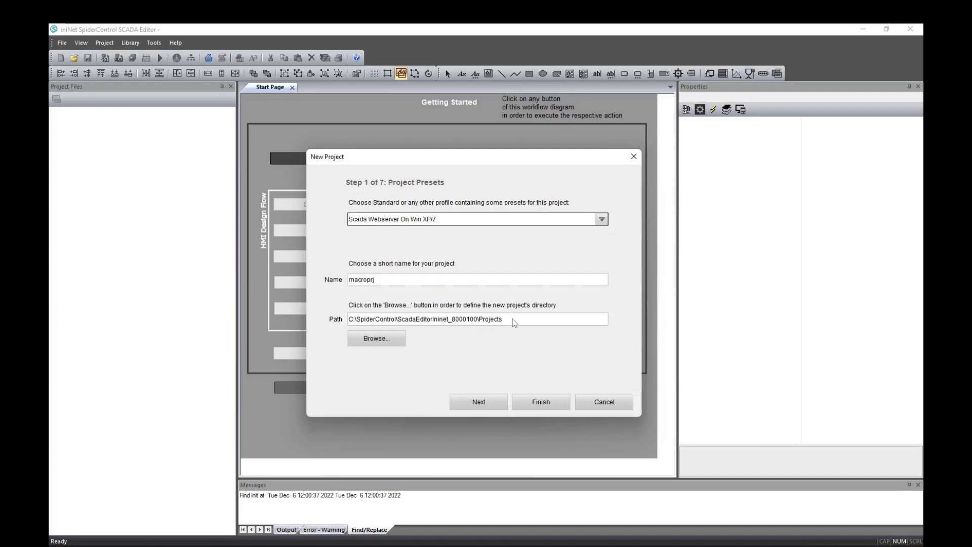
pyautogui.doubleClick(513, 319)
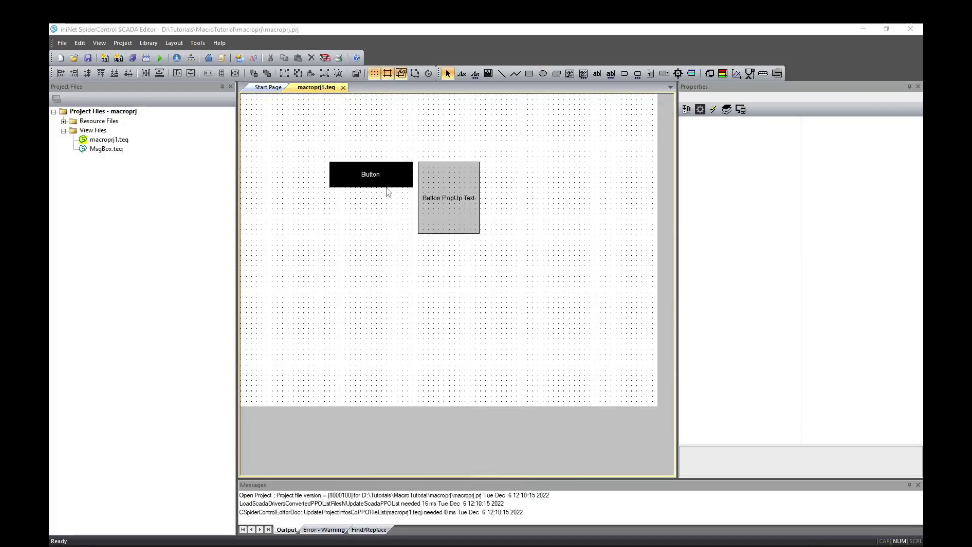
# Build all and run the simulator to test the button's pop-up behaviour, then close the simulation window
pyautogui.click(160, 58)
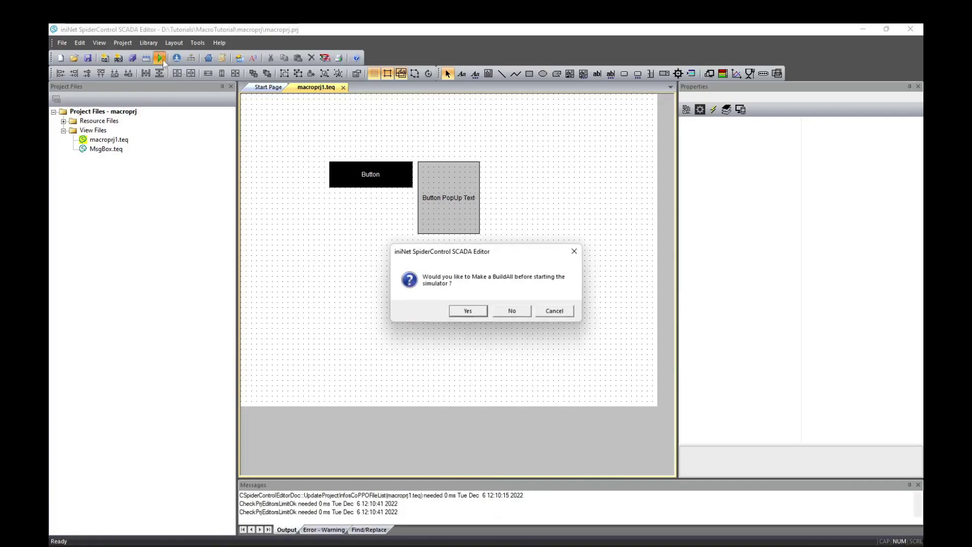
pyautogui.click(466, 311)
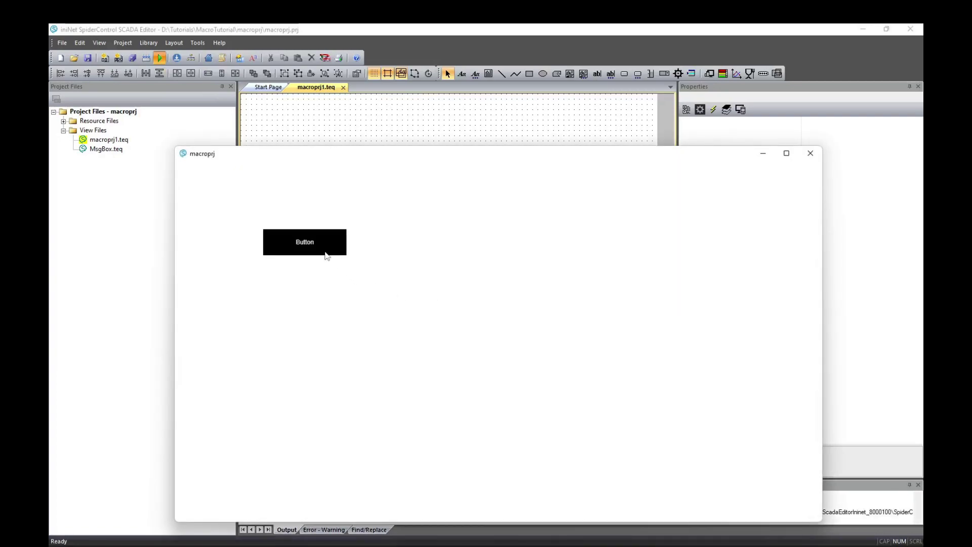
pyautogui.click(327, 254)
pyautogui.click(327, 255)
pyautogui.click(326, 255)
pyautogui.click(327, 254)
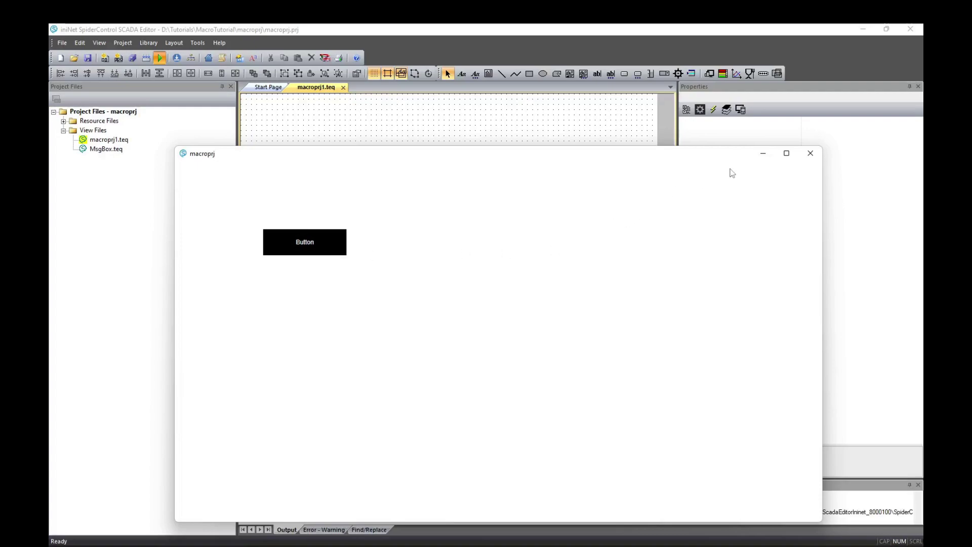
pyautogui.click(811, 153)
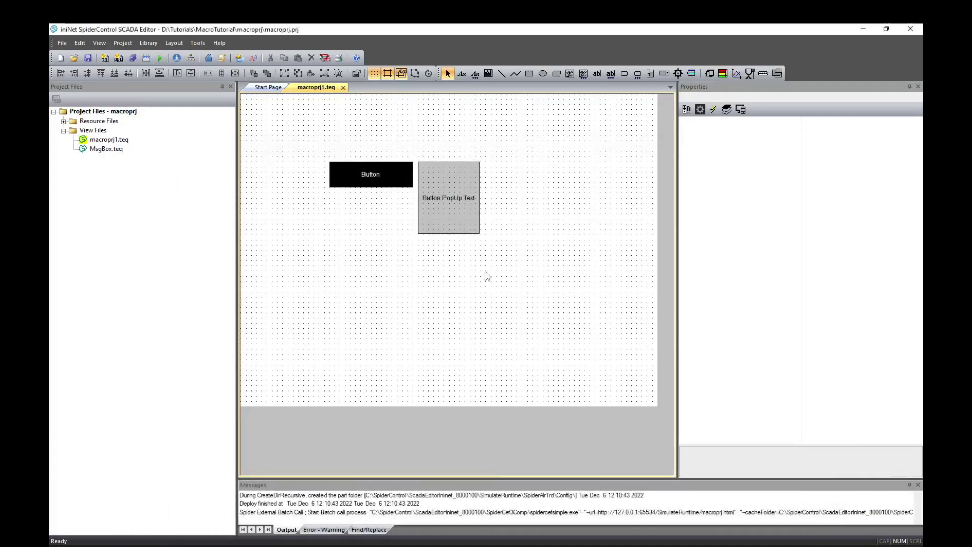
# Group the button with its pop-up text and set the New Info Macro Dlg Index of the "Button PopUp Text" string to 1
pyautogui.moveTo(513, 267)
pyautogui.mouseDown()
pyautogui.moveTo(332, 167)
pyautogui.moveTo(319, 147)
pyautogui.mouseUp()
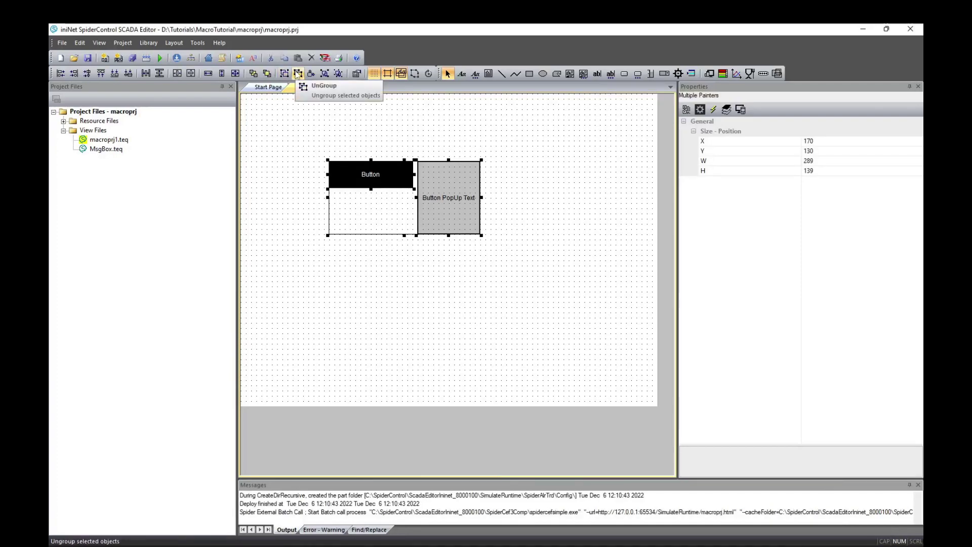
pyautogui.click(285, 73)
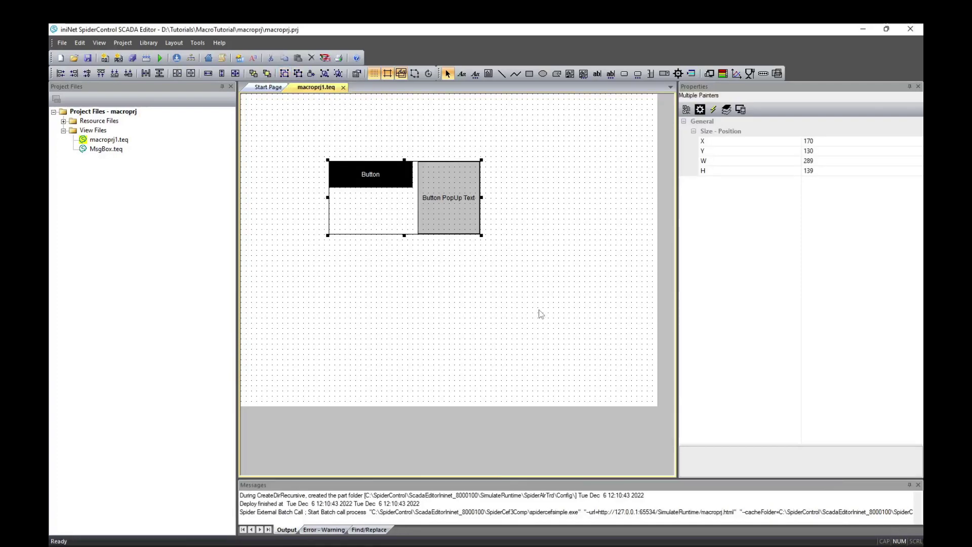
pyautogui.click(356, 73)
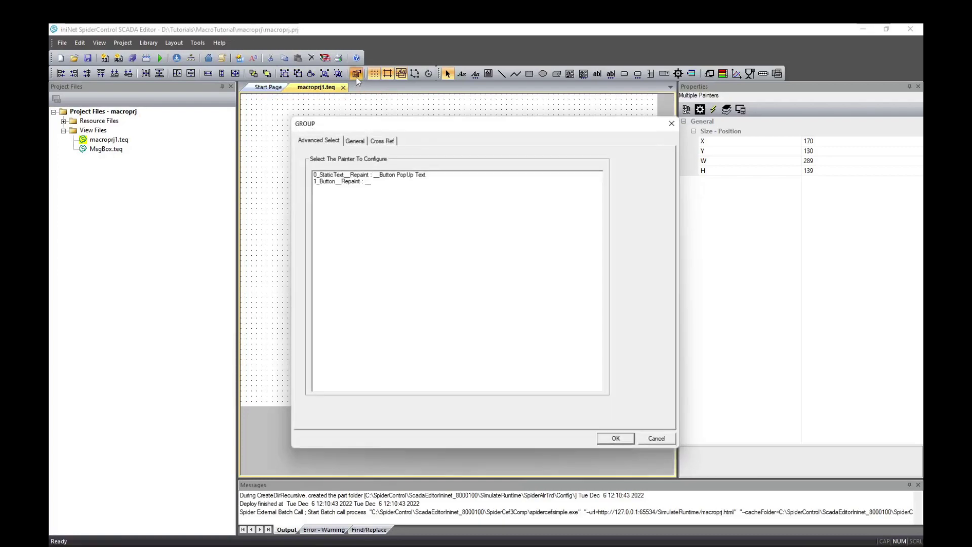
pyautogui.click(381, 138)
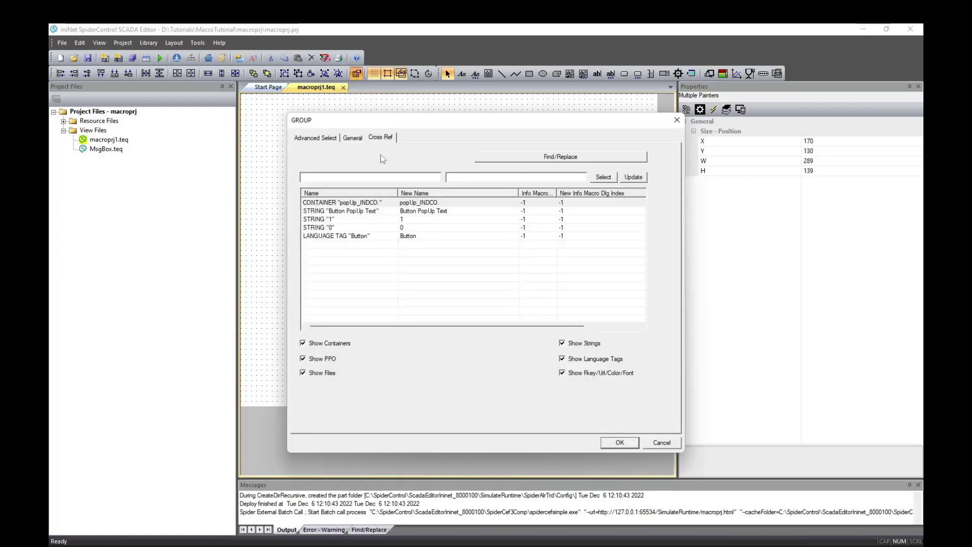
pyautogui.click(585, 202)
pyautogui.click(584, 213)
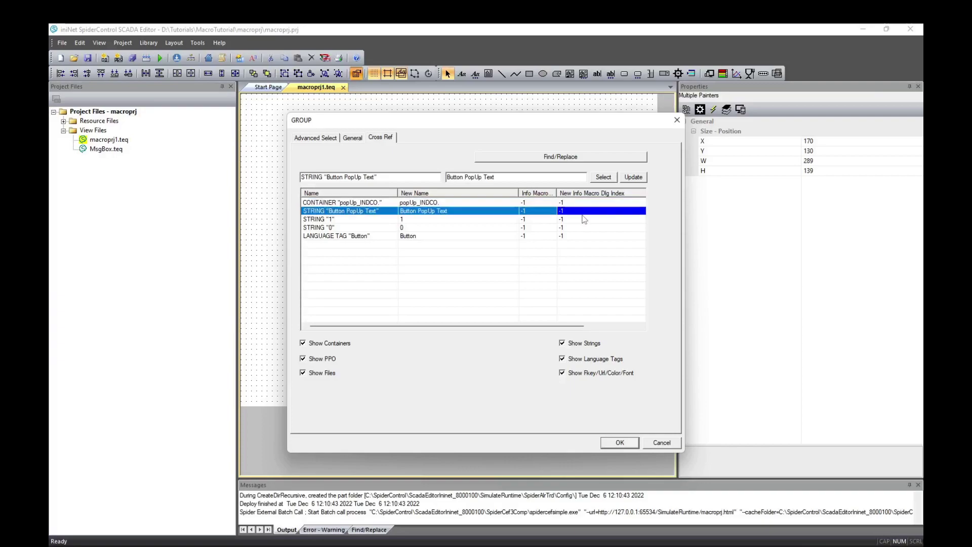
pyautogui.click(581, 212)
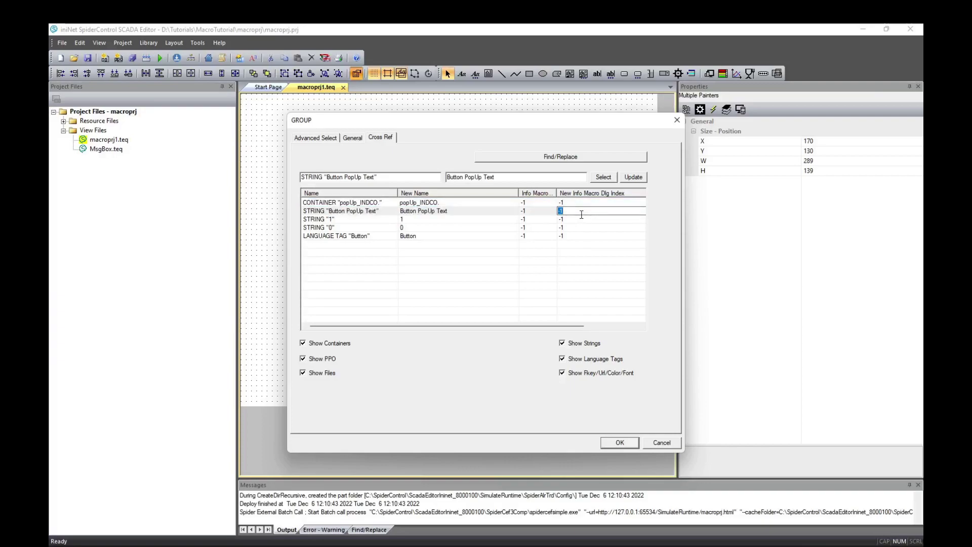
pyautogui.write('1')
pyautogui.press('Return')
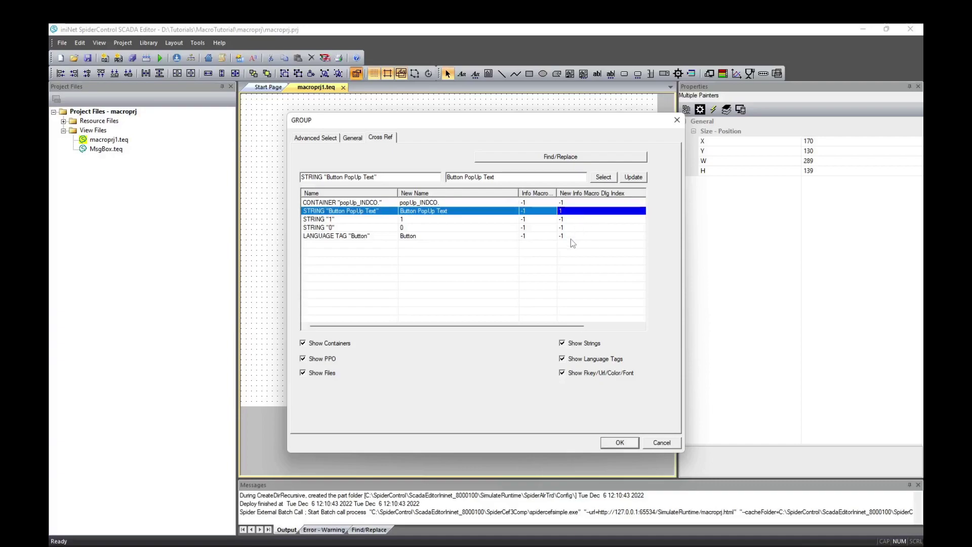
pyautogui.click(620, 444)
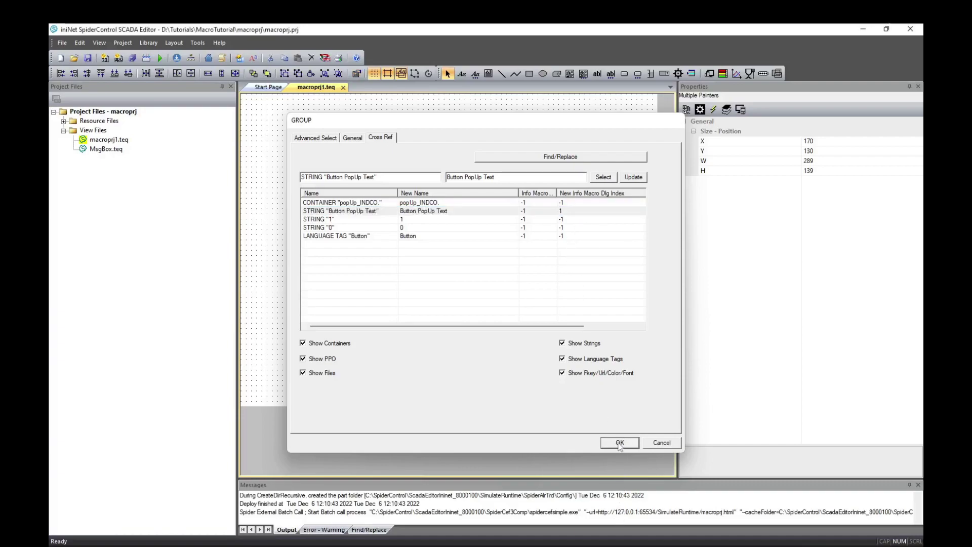
pyautogui.click(487, 305)
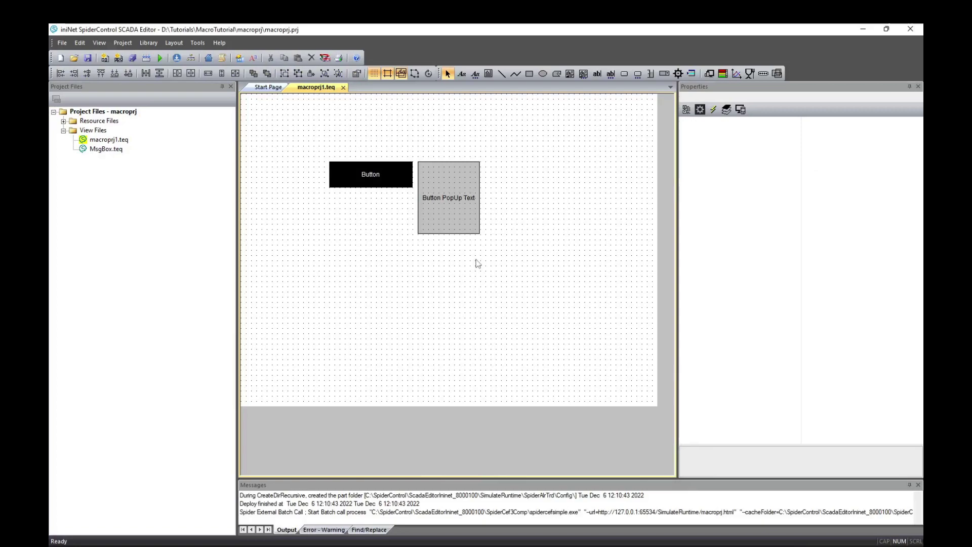
pyautogui.click(137, 59)
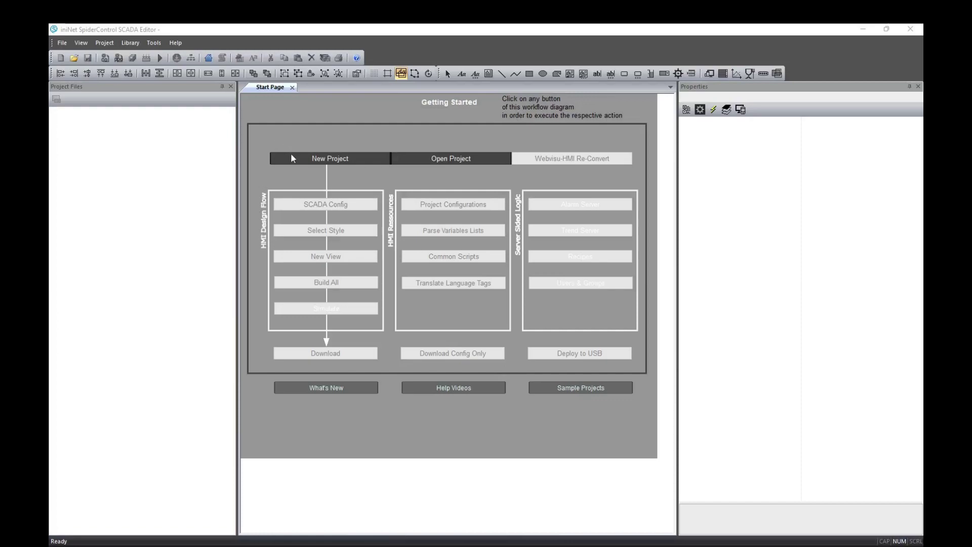
# Start another new project and choose the Macro Dialog Small preset for it
pyautogui.click(291, 155)
pyautogui.click(602, 220)
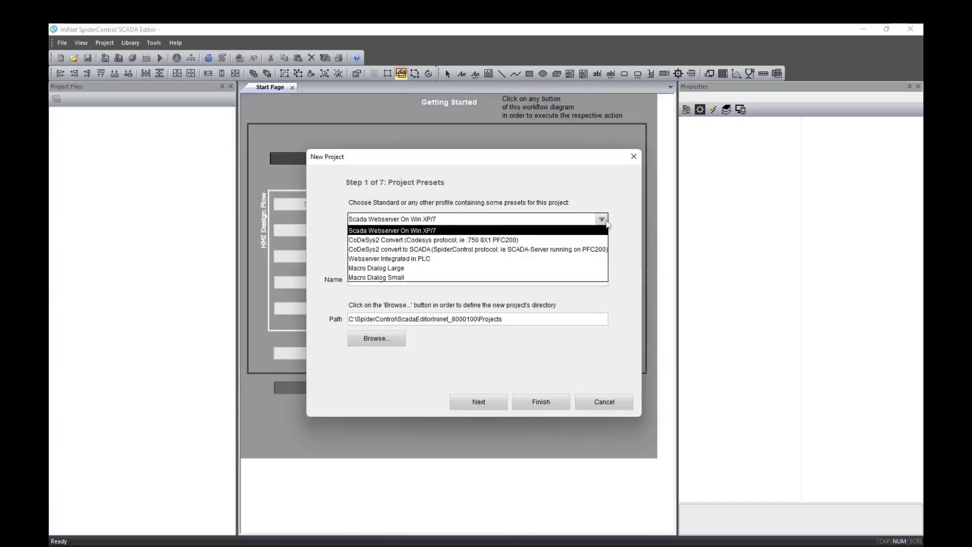
pyautogui.press('Down')
pyautogui.press('Down')
pyautogui.press('Down')
pyautogui.press('Down')
pyautogui.press('Down')
pyautogui.press('Up')
pyautogui.press('Down')
pyautogui.press('Up')
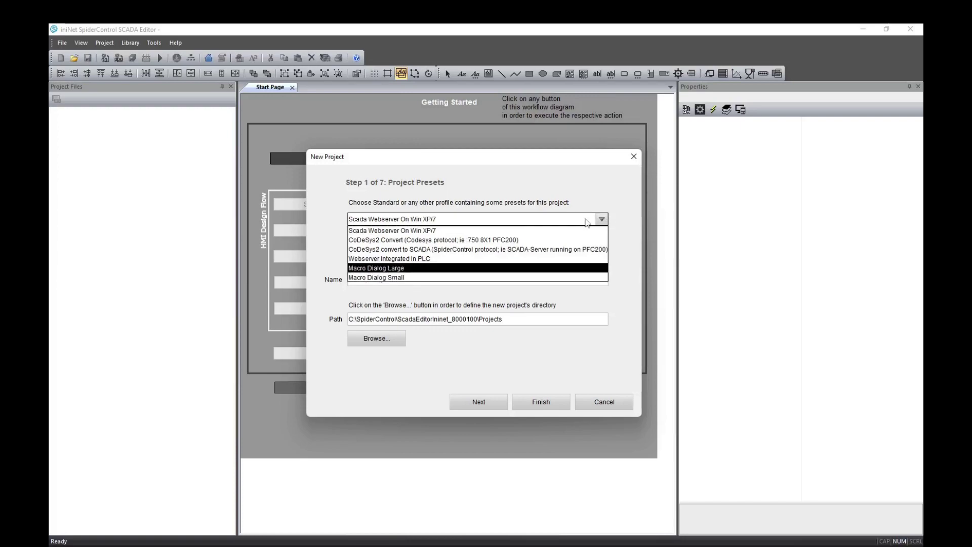
pyautogui.click(517, 277)
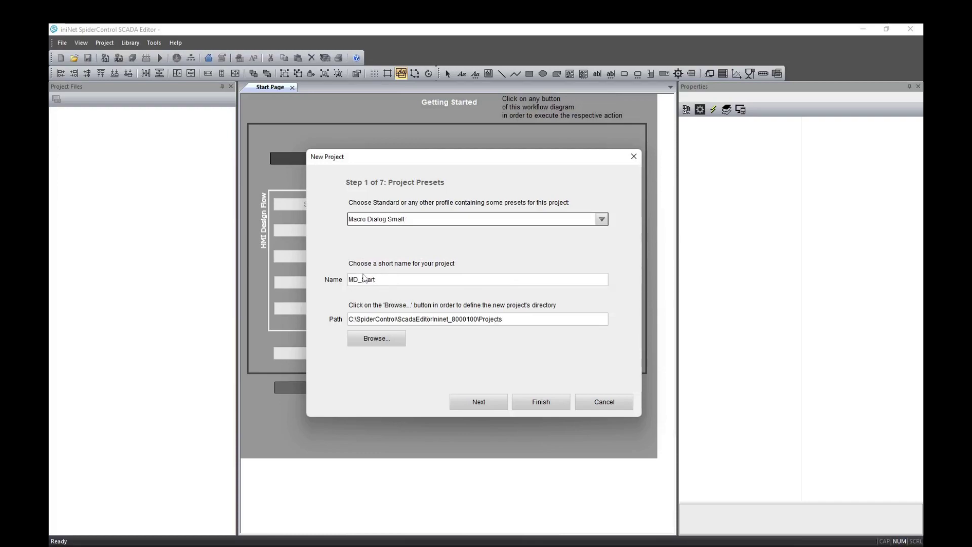
# Set the new project's path to D:\Tutorials\MacroTutorial\macrodlg and create the project
pyautogui.doubleClick(505, 317)
pyautogui.write('D:\\Tutorials\\MacroTutorial\\macrodlg')
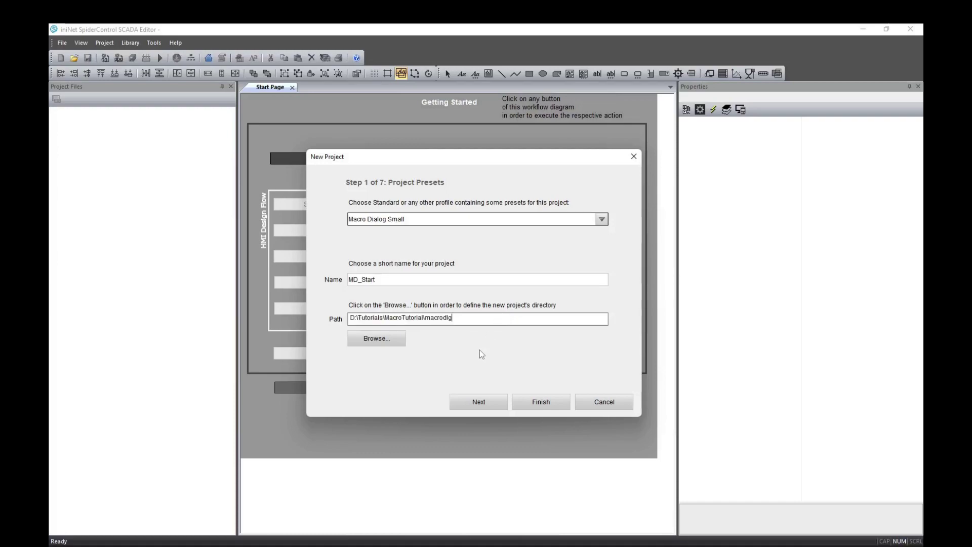
pyautogui.click(541, 402)
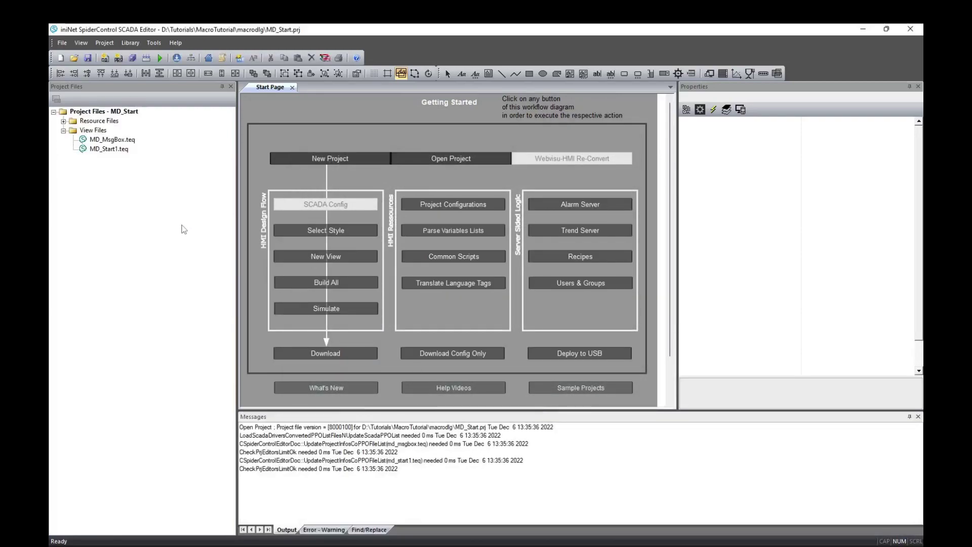
# Open the MD_Start1.teq view and ungroup its sample dialog controls
pyautogui.click(105, 150)
pyautogui.doubleClick(105, 150)
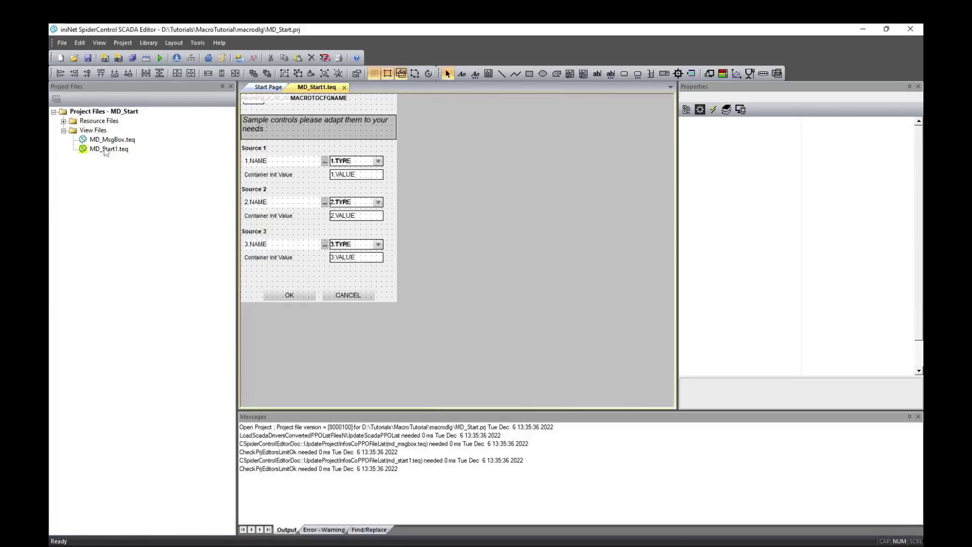
pyautogui.click(334, 241)
pyautogui.rightClick(334, 241)
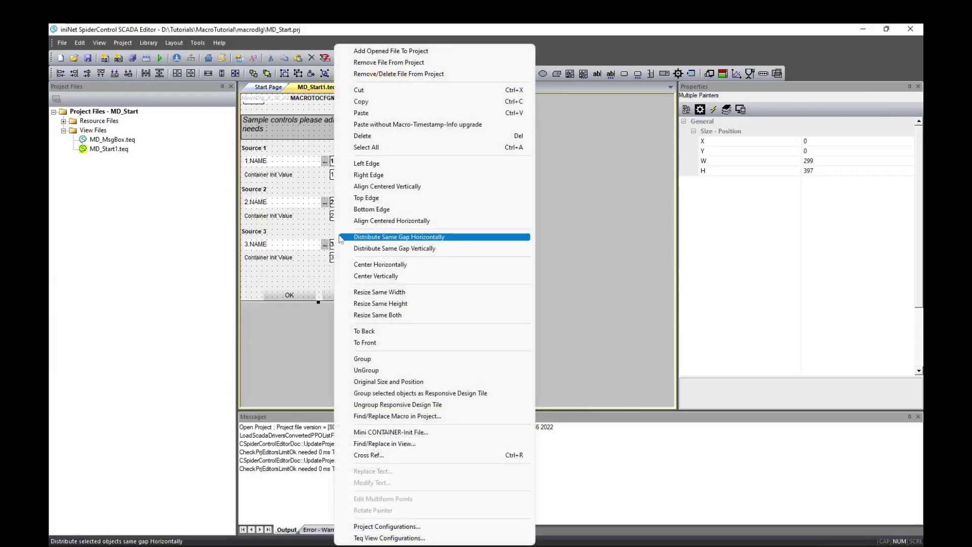
pyautogui.click(367, 371)
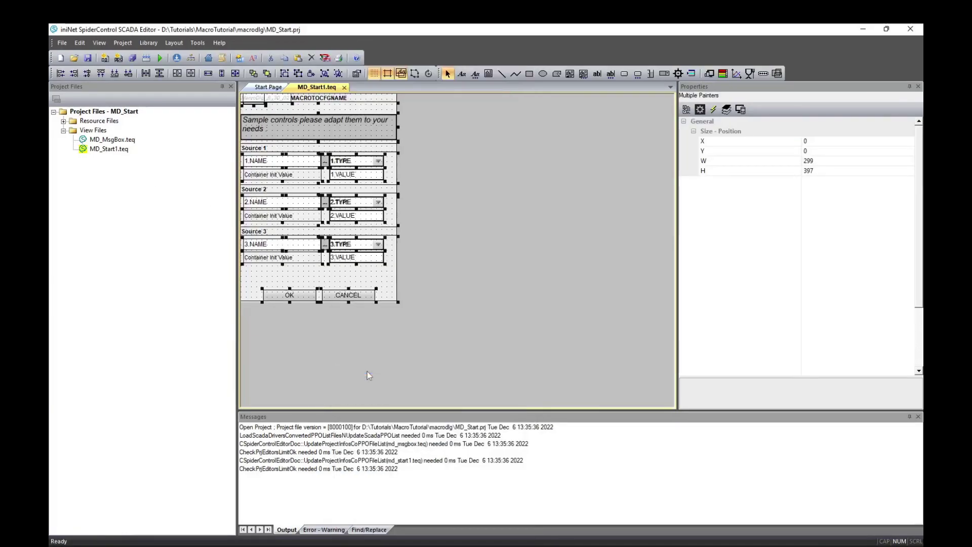
pyautogui.click(455, 306)
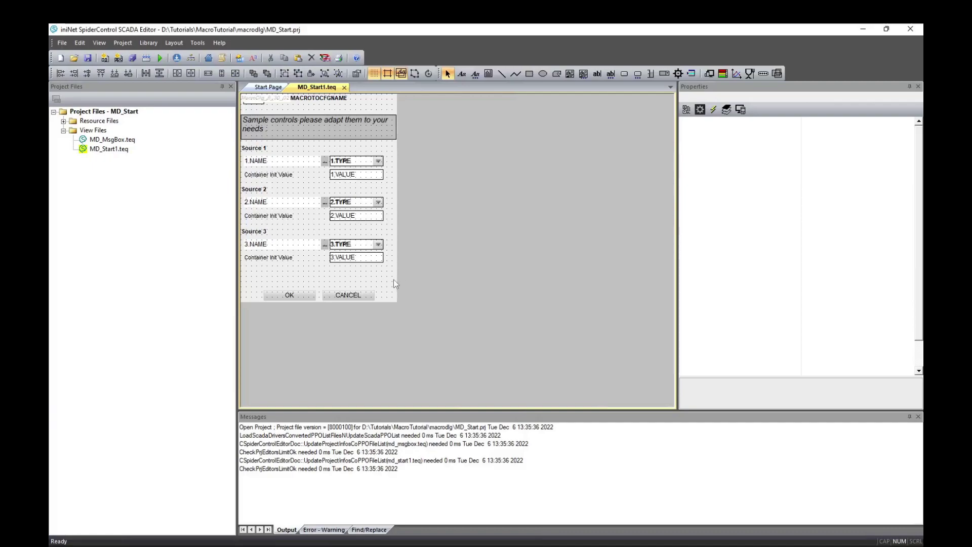
# Delete the name, type and container init value controls of all three sources, keeping the Source headings
pyautogui.moveTo(394, 282); pyautogui.dragTo(237, 158)
pyautogui.press('Delete')
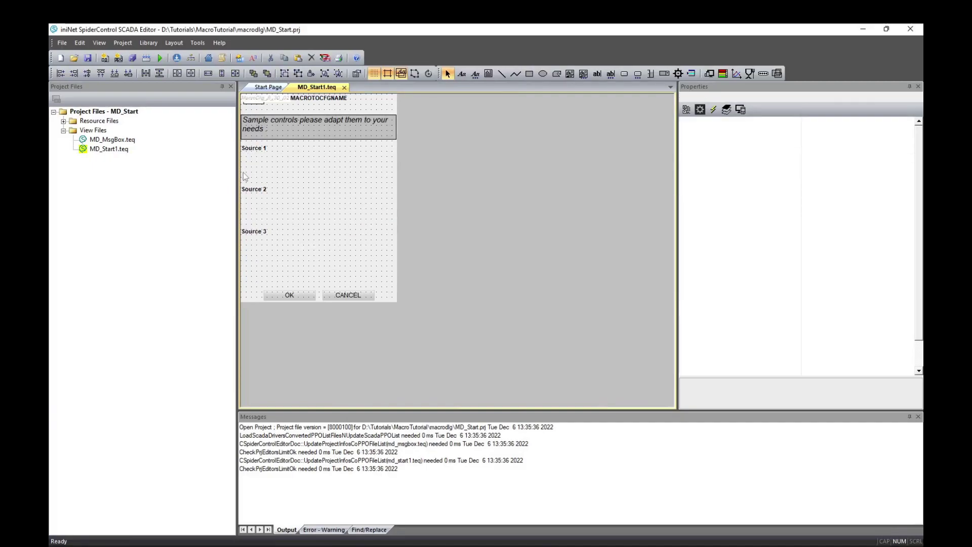
# Delete the Source 2 and Source 3 headings from the dialog view
pyautogui.click(247, 191)
pyautogui.press('Delete')
pyautogui.click(255, 234)
pyautogui.press('Delete')
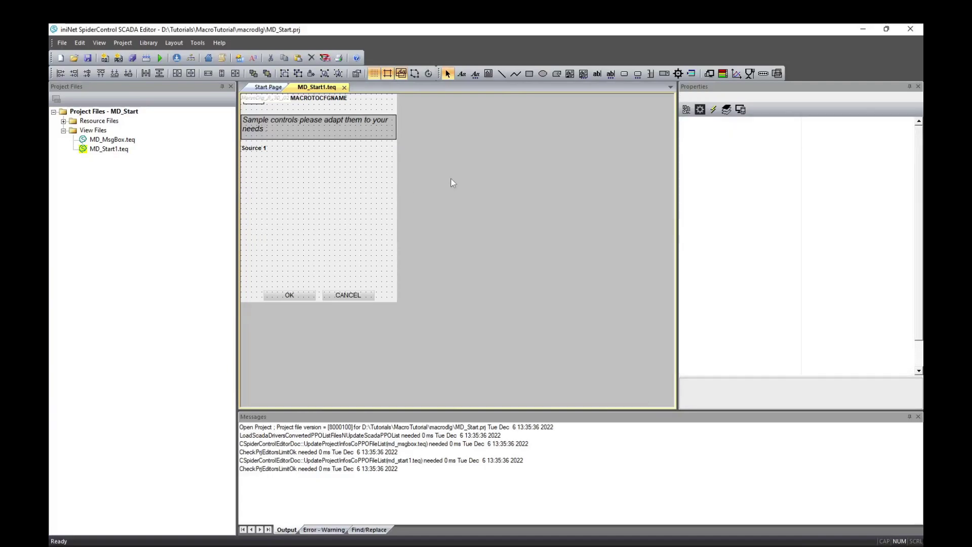
# Draw an edit box about 250 by 30 under the Source 1 heading, enable its outline and disable its 3D frame
pyautogui.click(600, 74)
pyautogui.moveTo(250, 161); pyautogui.dragTo(383, 178)
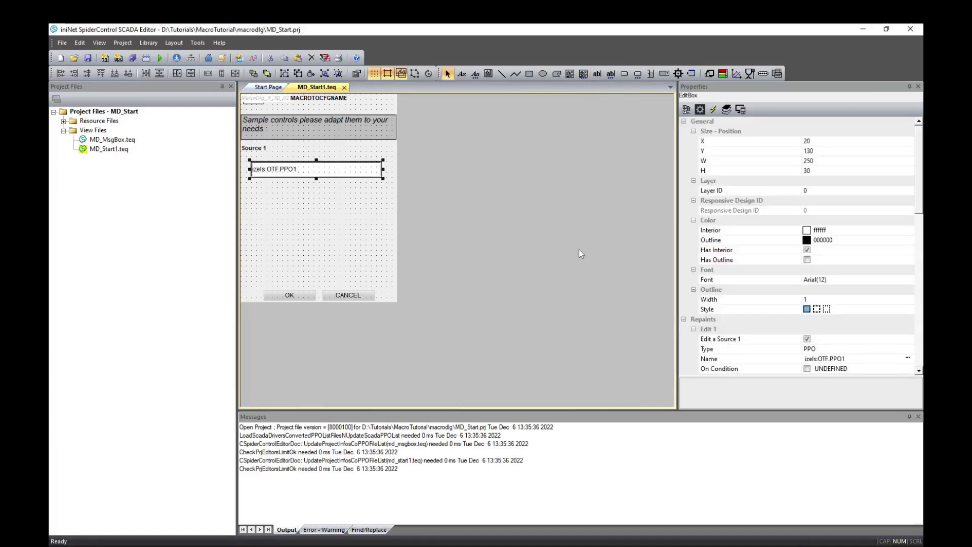
pyautogui.click(807, 259)
pyautogui.scroll(-3, 810, 314)
pyautogui.scroll(-5, 809, 311)
pyautogui.click(806, 309)
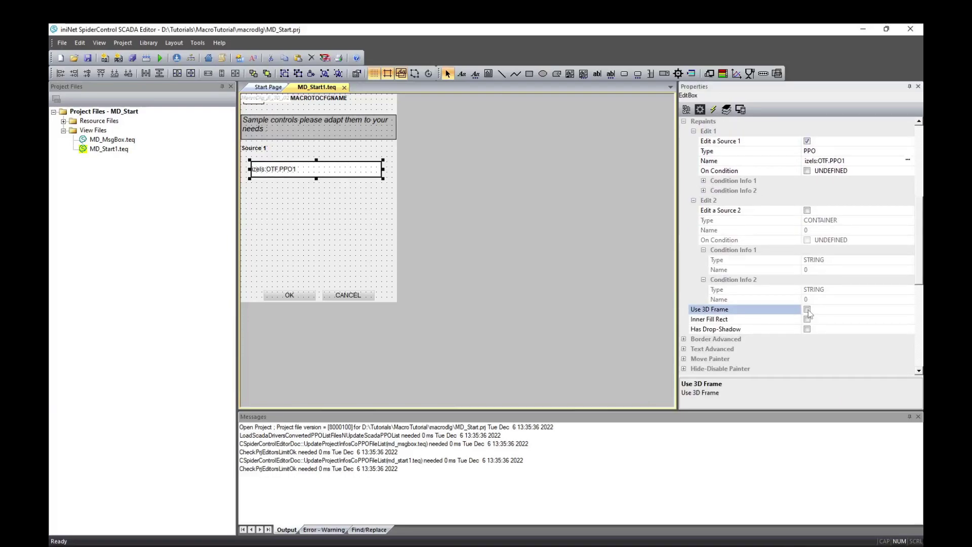
# Set the edit box's Edit 1 source name to 1.NAME, keeping PPO as its type
pyautogui.scroll(3, 808, 314)
pyautogui.click(846, 240)
pyautogui.click(910, 239)
pyautogui.click(867, 248)
pyautogui.click(867, 250)
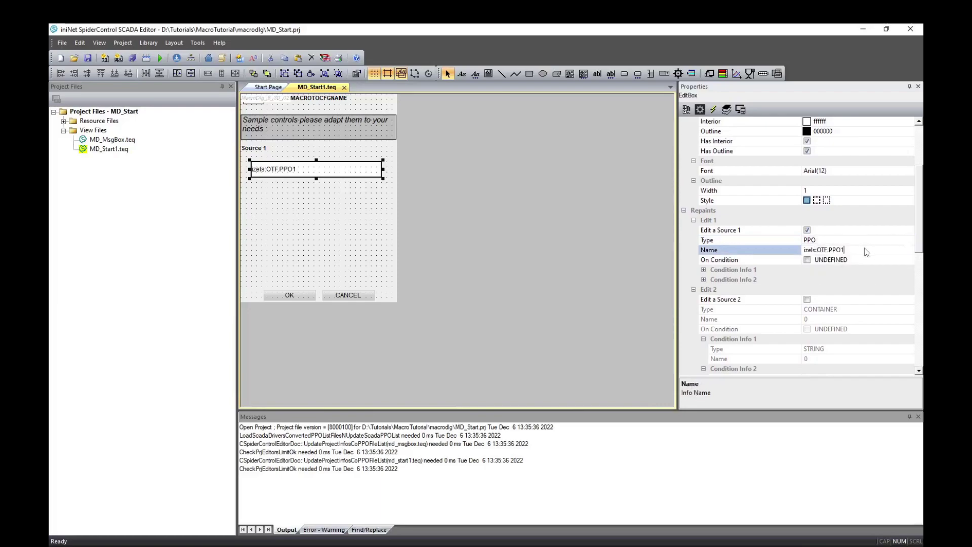
pyautogui.doubleClick(767, 250)
pyautogui.write('1.NAME')
pyautogui.press('Return')
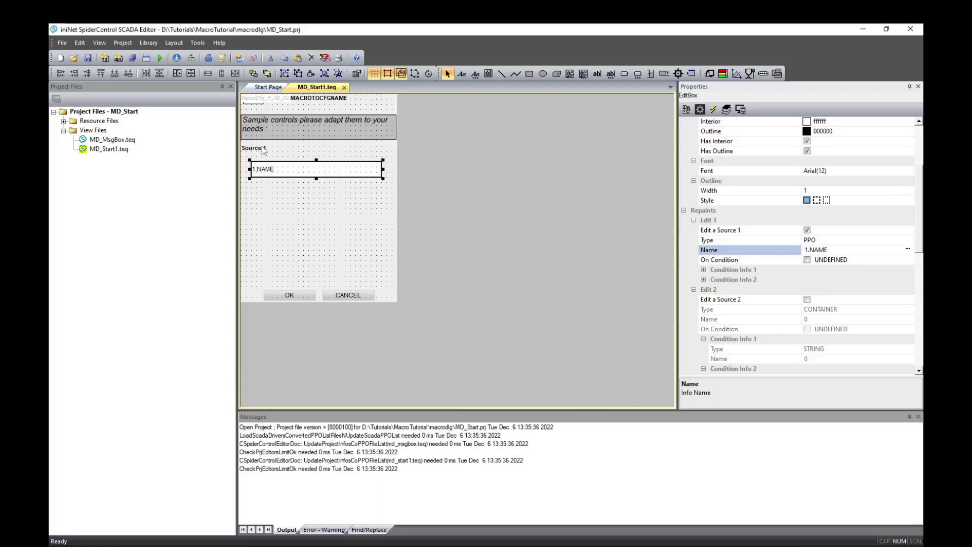
# Change the text of the Source 1 heading to PopUp Label
pyautogui.click(263, 150)
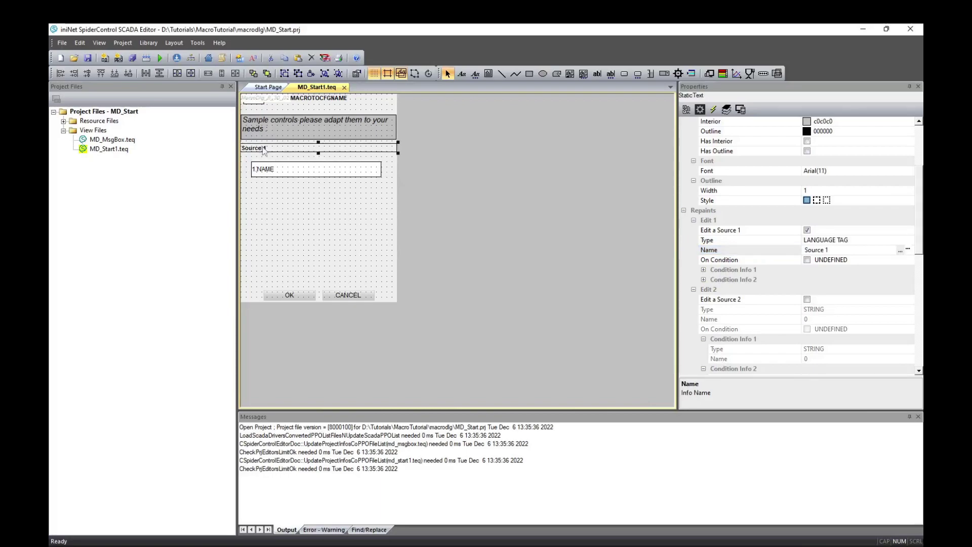
pyautogui.click(853, 247)
pyautogui.write('PopUp ')
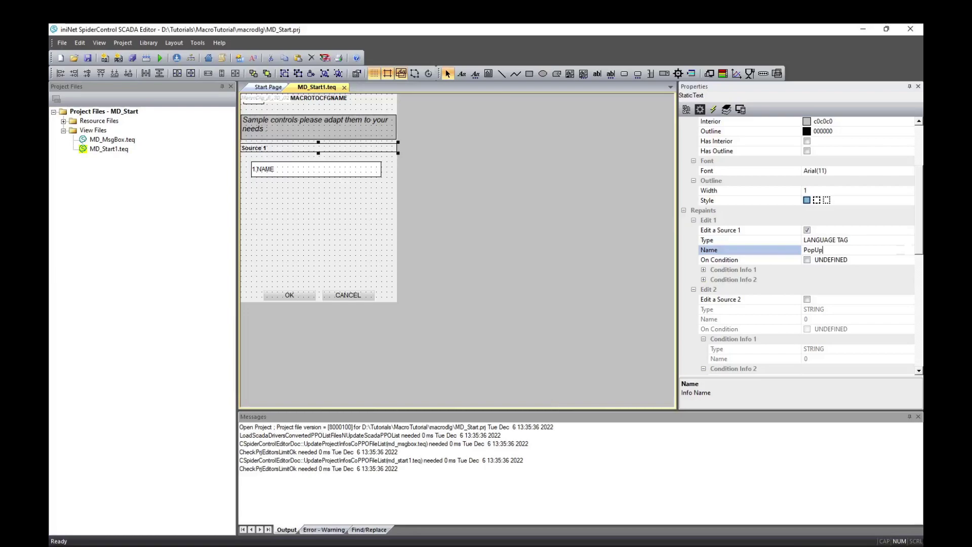
pyautogui.write('Label')
pyautogui.press('Return')
# Place the PopUp Label heading directly above the edit box, aligned with the box's left edge
pyautogui.click(377, 150)
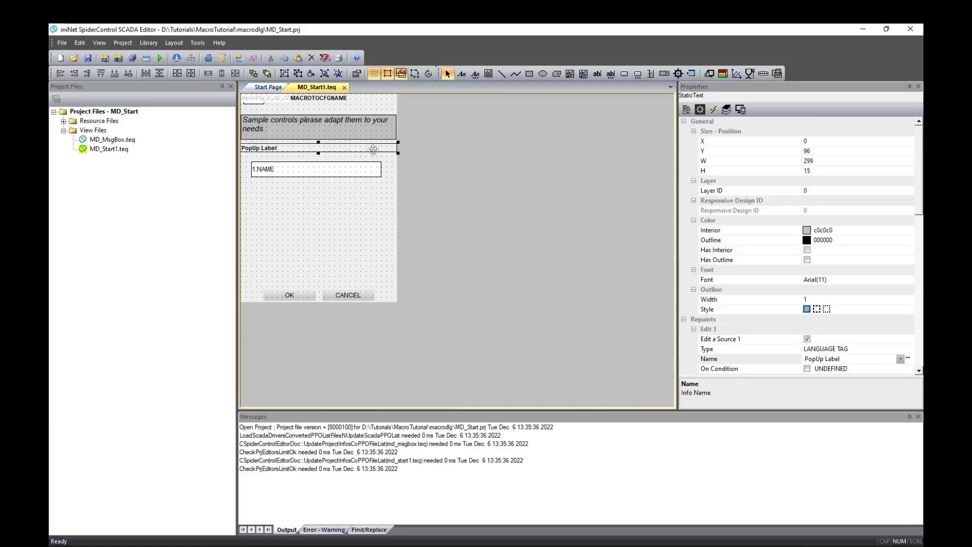
pyautogui.moveTo(398, 152); pyautogui.dragTo(347, 161)
pyautogui.click(310, 202)
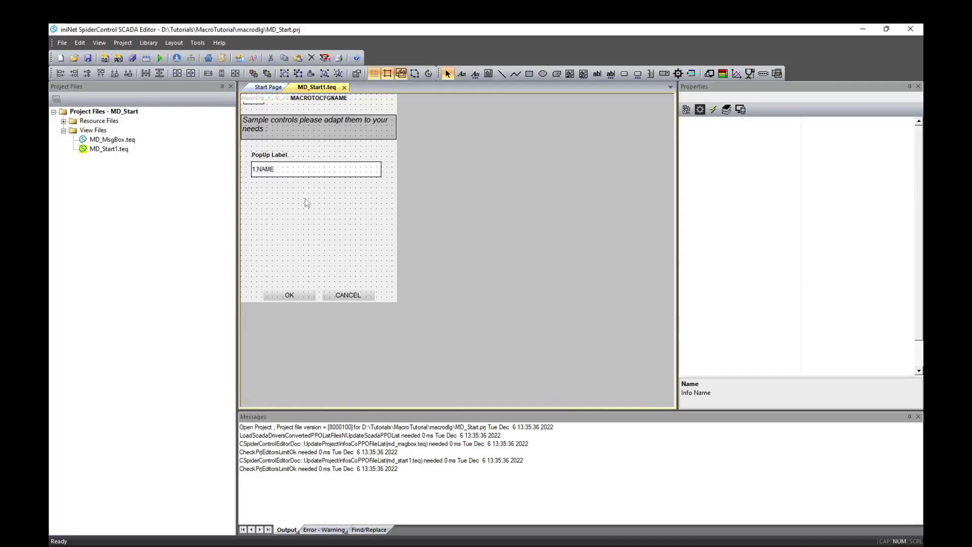
# Delete the gray sample controls note from the dialog view and build the project
pyautogui.click(310, 127)
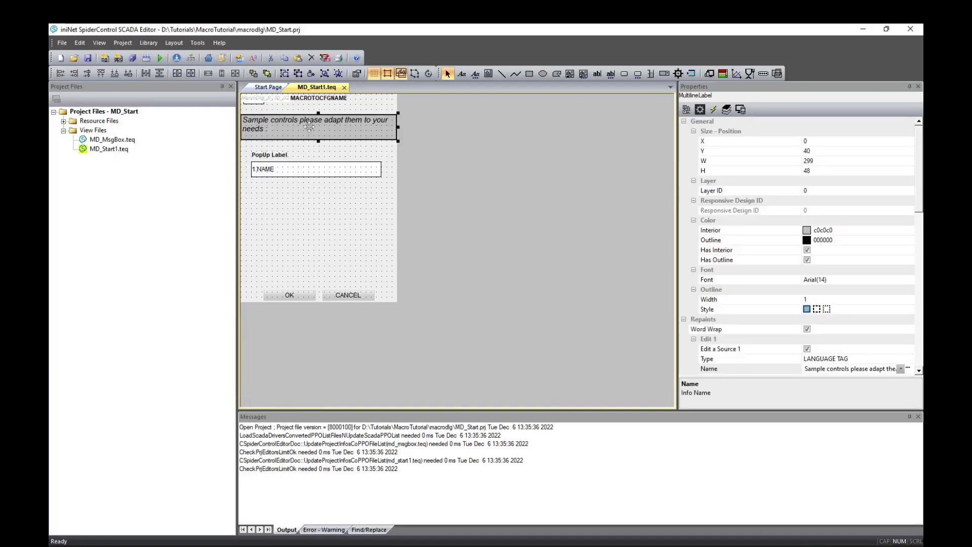
pyautogui.press('Delete')
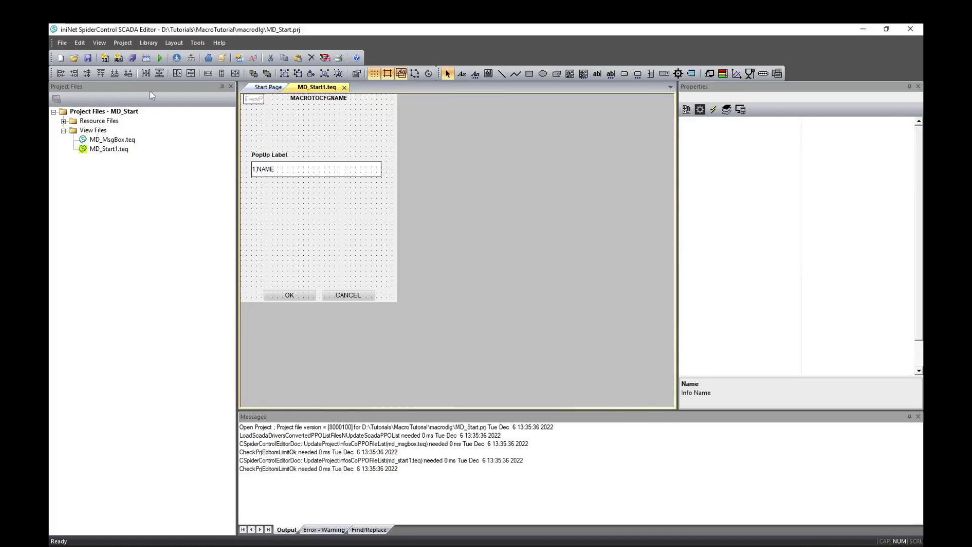
pyautogui.click(147, 59)
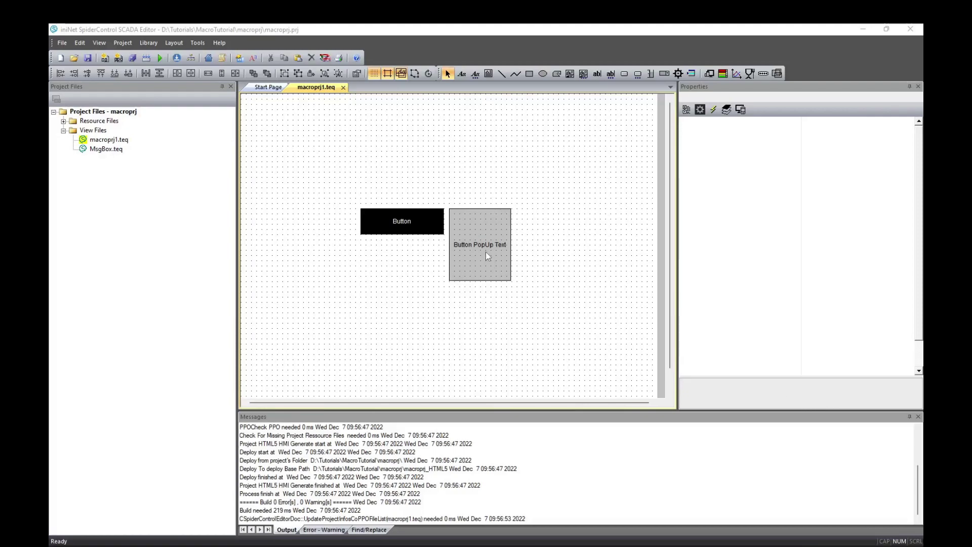
# Move both the button and its pop-up text in macroprj1.teq to position 0, 0 and build the project
pyautogui.hotkey('ctrl', 'a')
pyautogui.moveTo(485, 249); pyautogui.dragTo(342, 113)
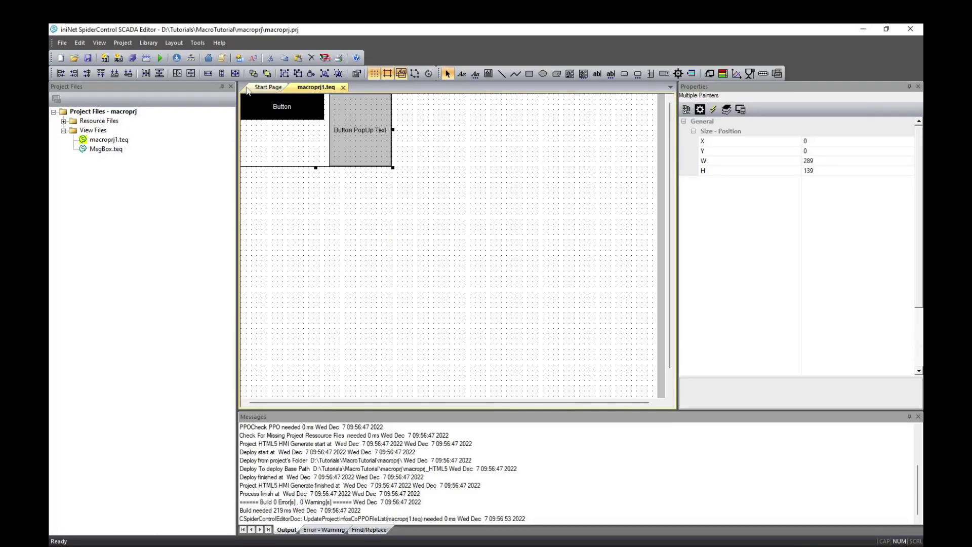
pyautogui.click(150, 62)
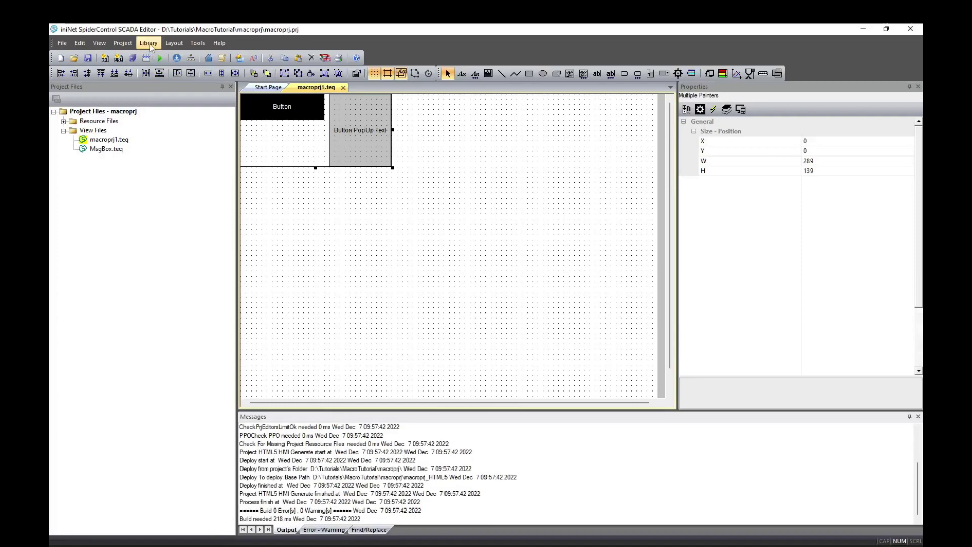
# Start saving the selected objects as a library macro and name the file macroTutorial_8000010.esm
pyautogui.click(150, 43)
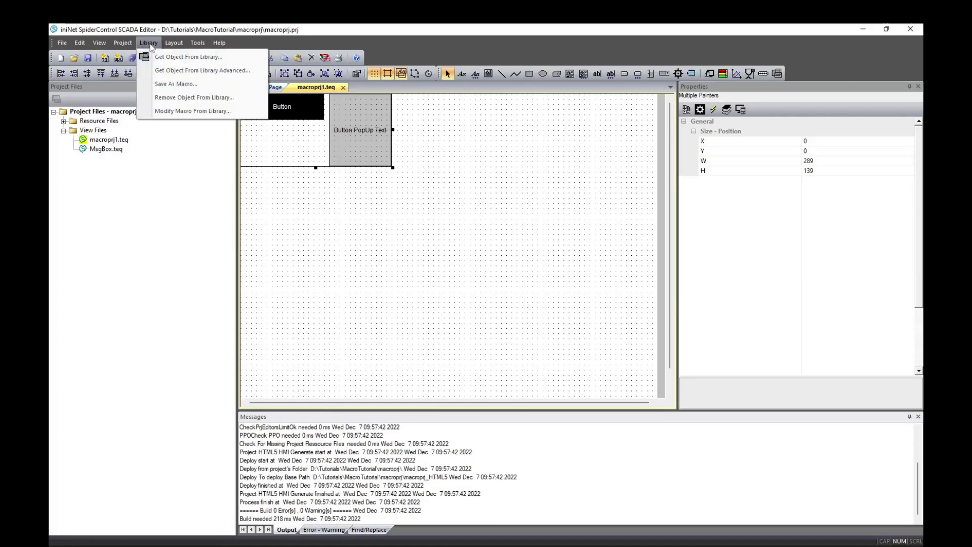
pyautogui.click(172, 84)
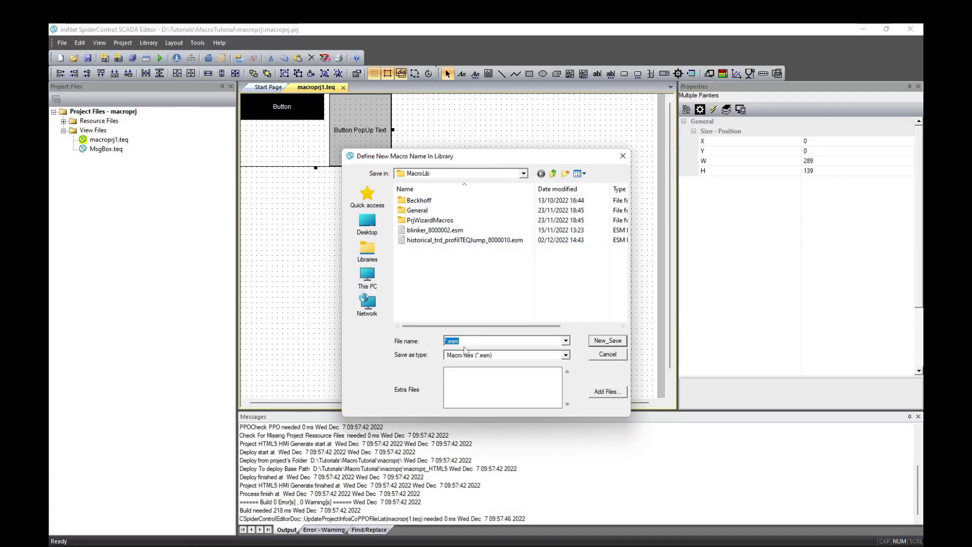
pyautogui.click(449, 341)
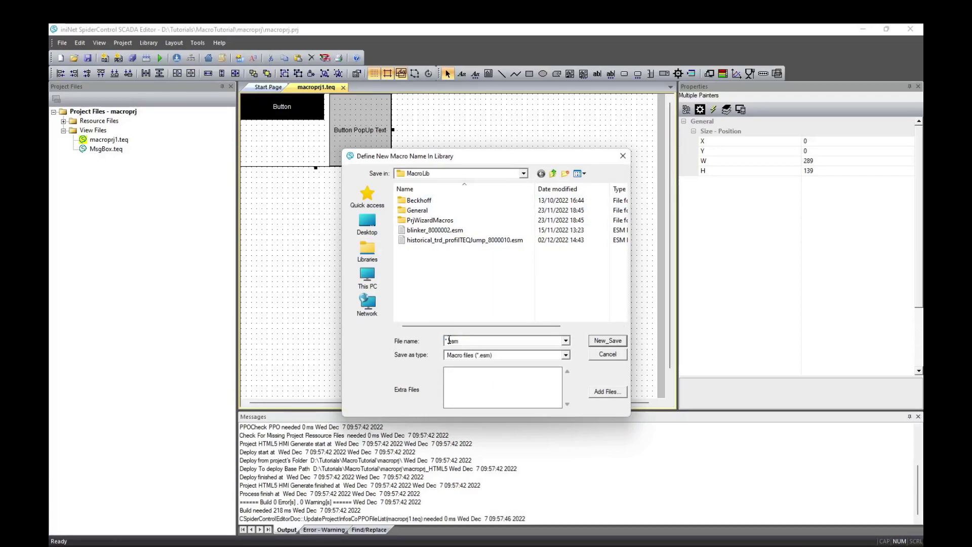
pyautogui.press('BackSpace')
pyautogui.press('BackSpace')
pyautogui.write('macroTutorial_80000')
# Add btn_simple_3.svg, btn_simple_d_3.svg and btn_simple_p_3.svg from the macroprj folder as the macro's extra files
pyautogui.click(622, 395)
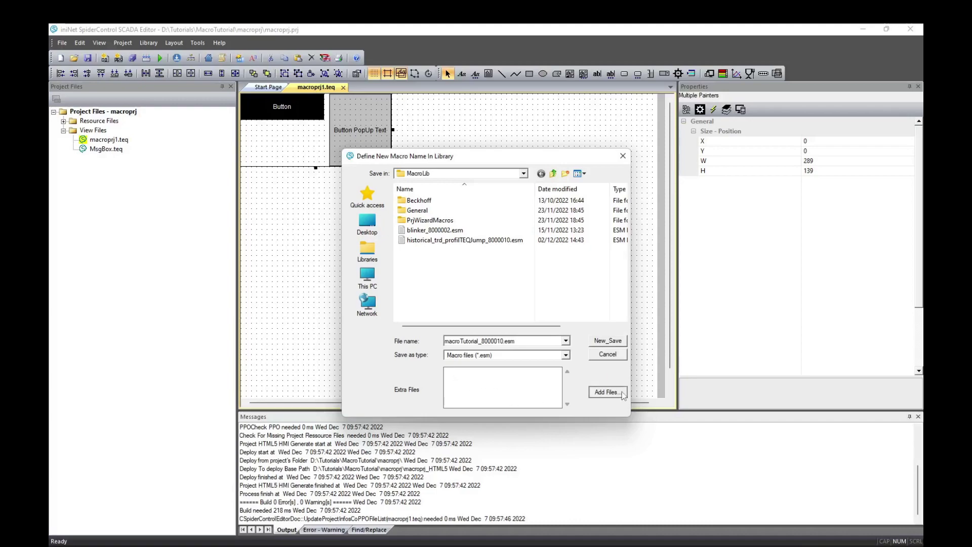
pyautogui.click(425, 266)
pyautogui.keyDown('shift'); pyautogui.click(415, 286); pyautogui.keyUp('shift')
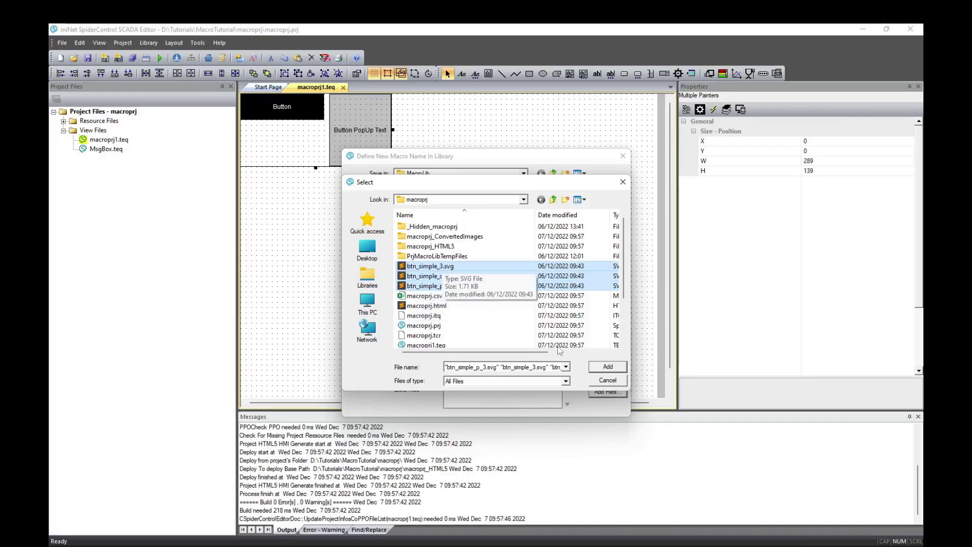
pyautogui.click(623, 371)
# Add the files MD_btn_simple_3.svg through MD_Start1.teq from macrodlg's MD_Start_BuildAutoDeploy folder as further extra files
pyautogui.click(605, 395)
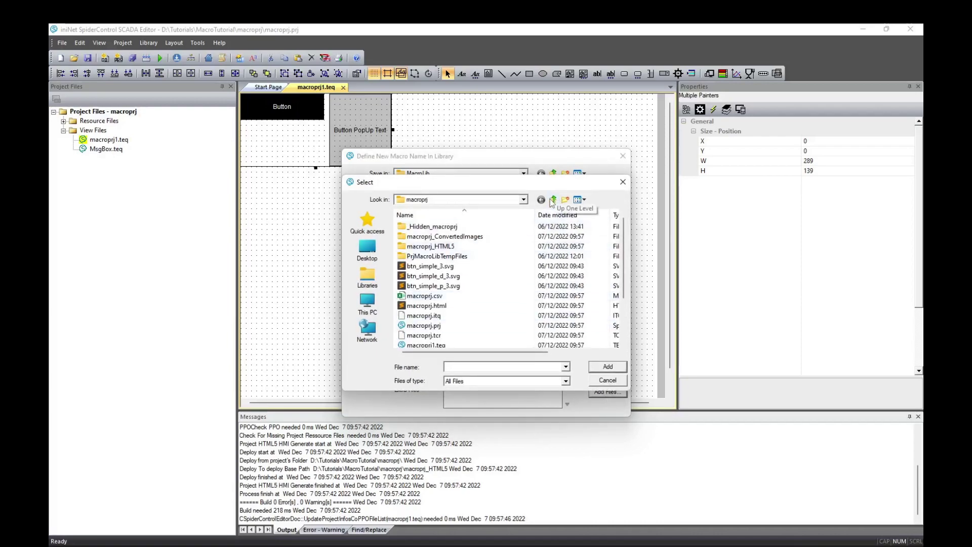
pyautogui.click(553, 202)
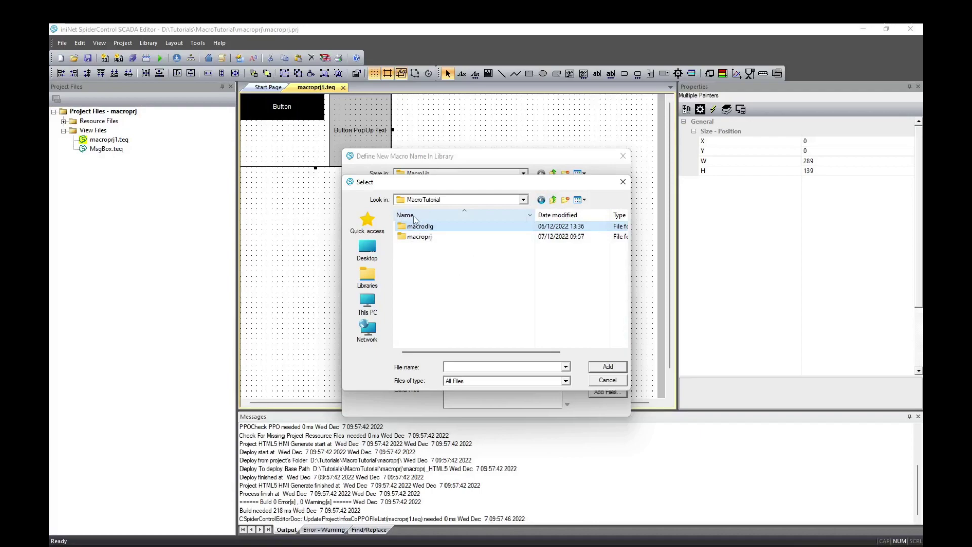
pyautogui.click(439, 228)
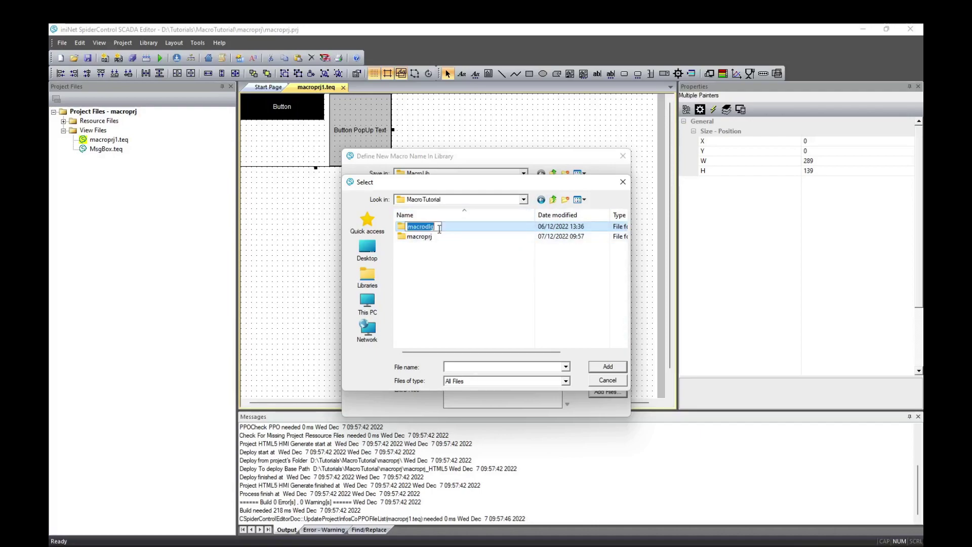
pyautogui.doubleClick(460, 229)
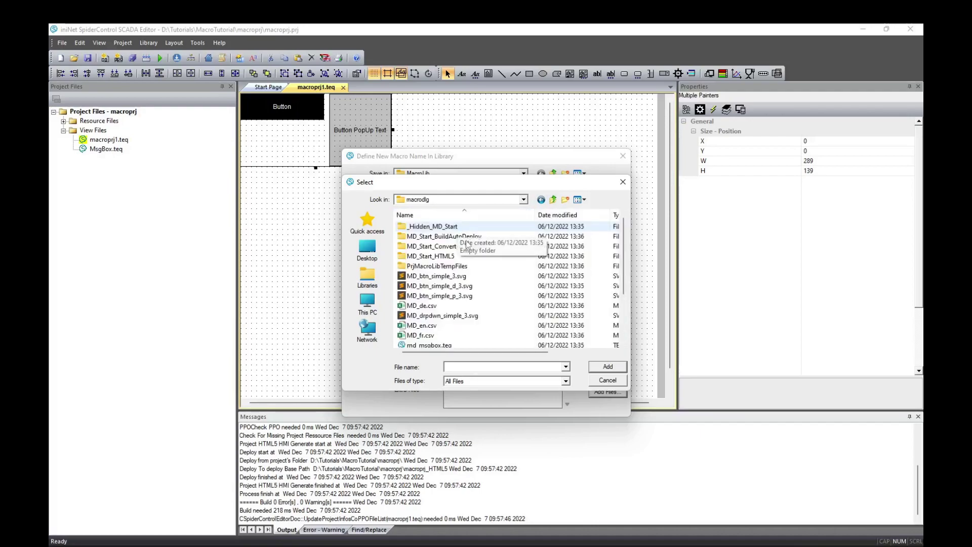
pyautogui.click(446, 236)
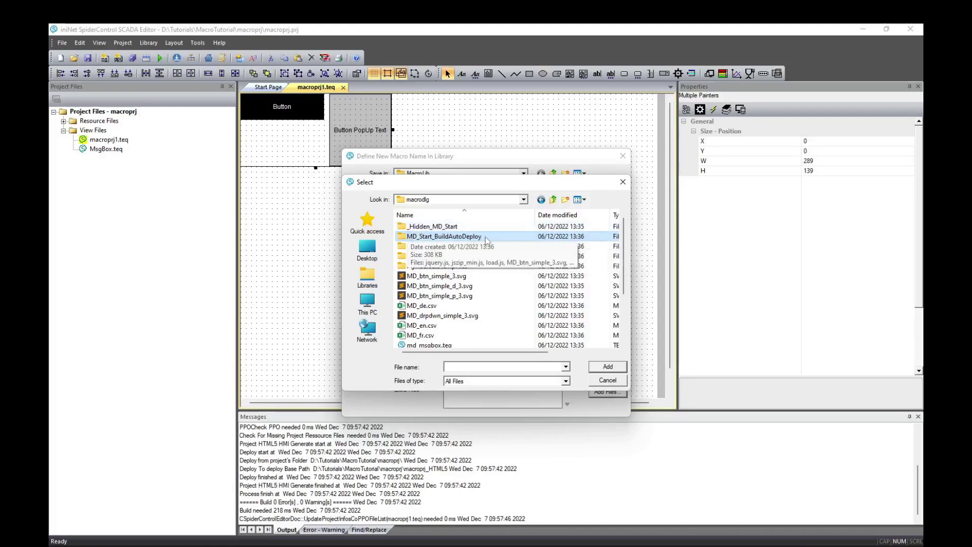
pyautogui.doubleClick(485, 236)
pyautogui.click(439, 257)
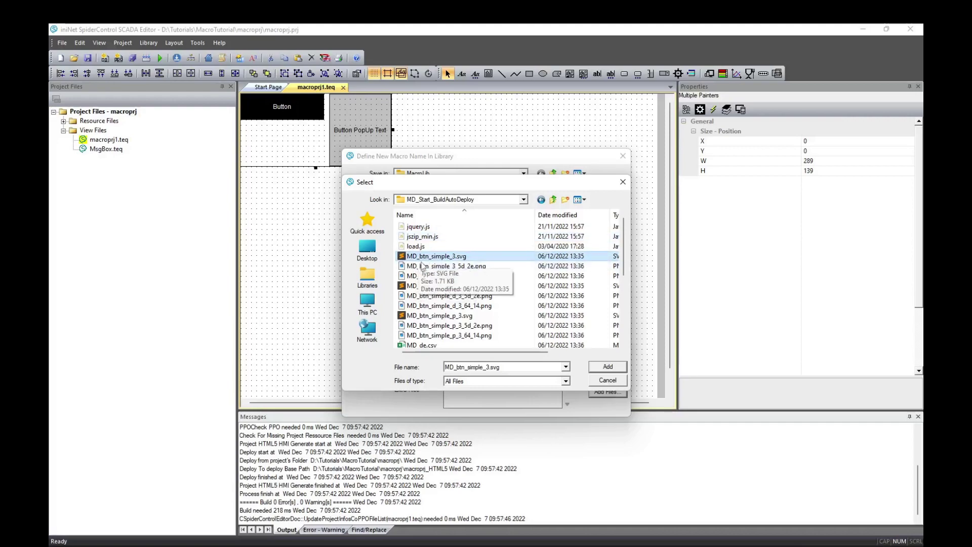
pyautogui.scroll(-5, 489, 267)
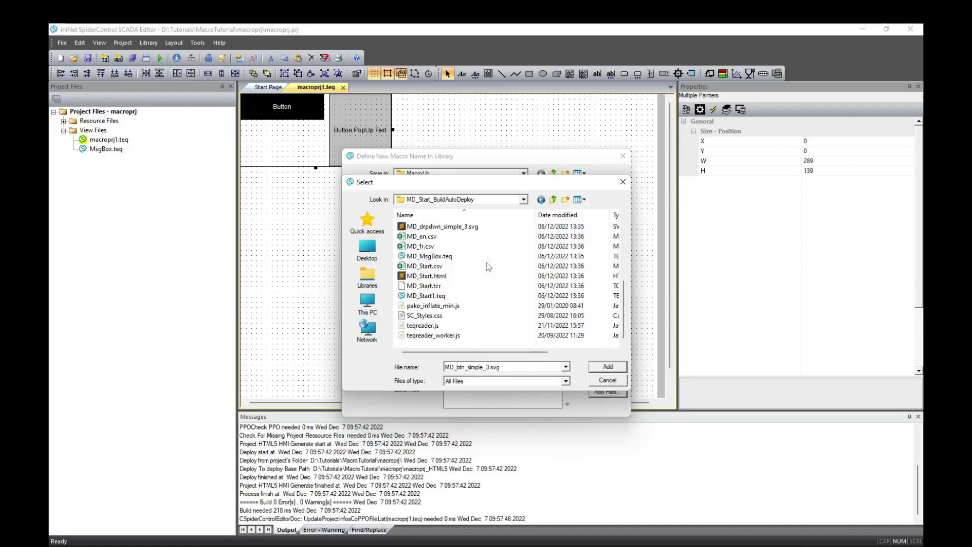
pyautogui.keyDown('shift'); pyautogui.click(426, 296); pyautogui.keyUp('shift')
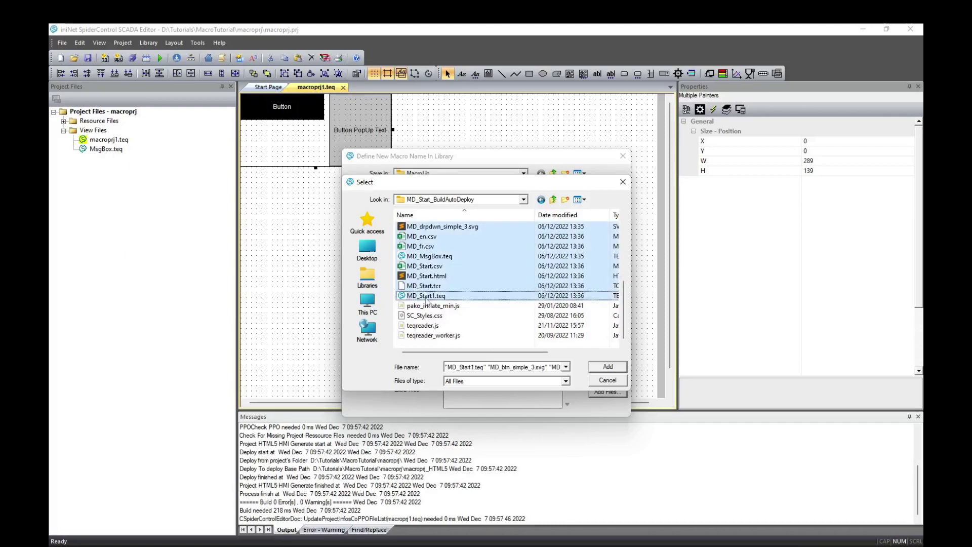
pyautogui.click(607, 366)
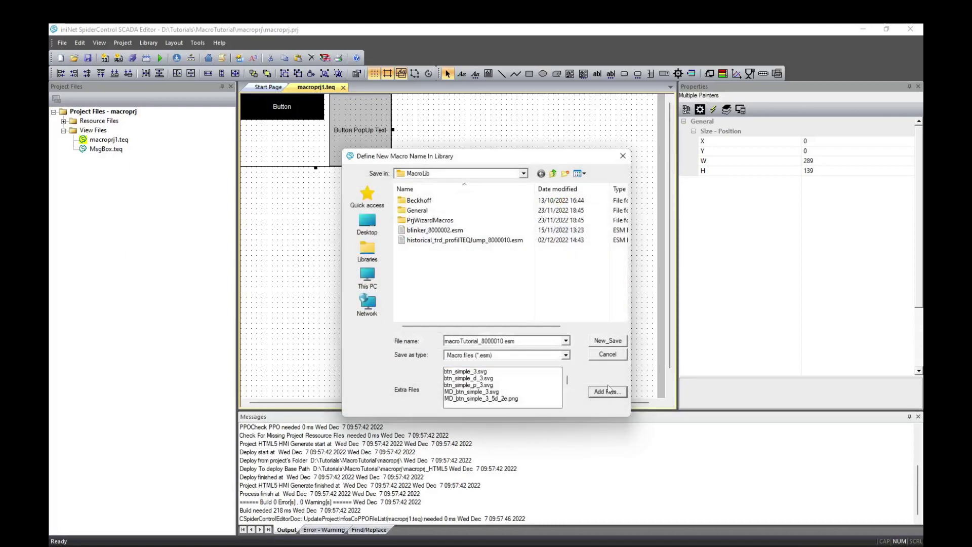
# Save the new macro to the library and save all modifications to the project
pyautogui.click(615, 345)
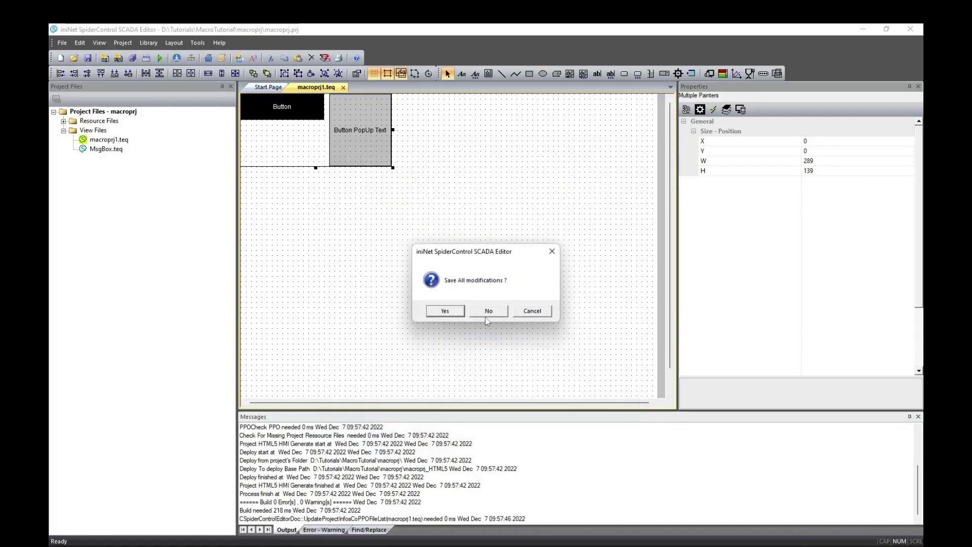
pyautogui.click(442, 313)
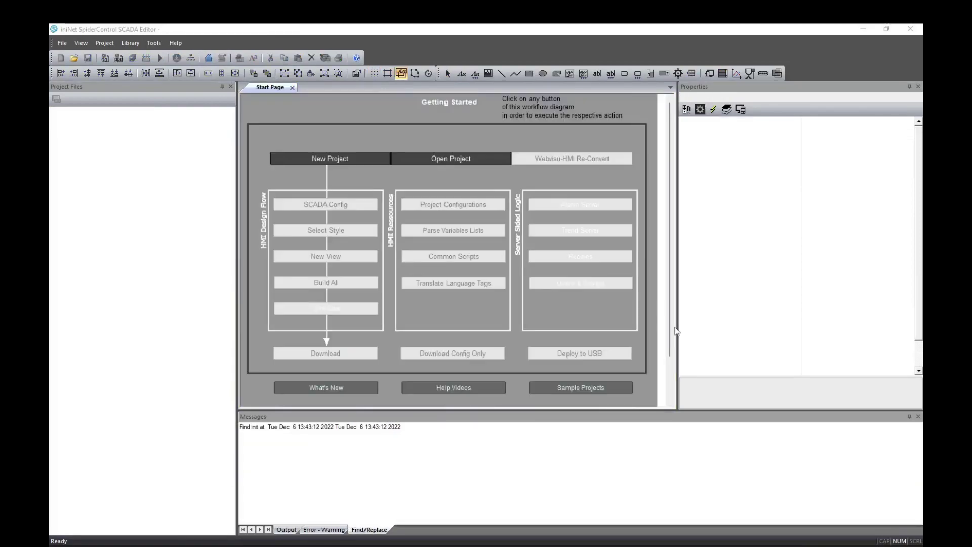
# Start a new project with the Scada Webserver On Win XP/7 preset and name it test
pyautogui.click(314, 158)
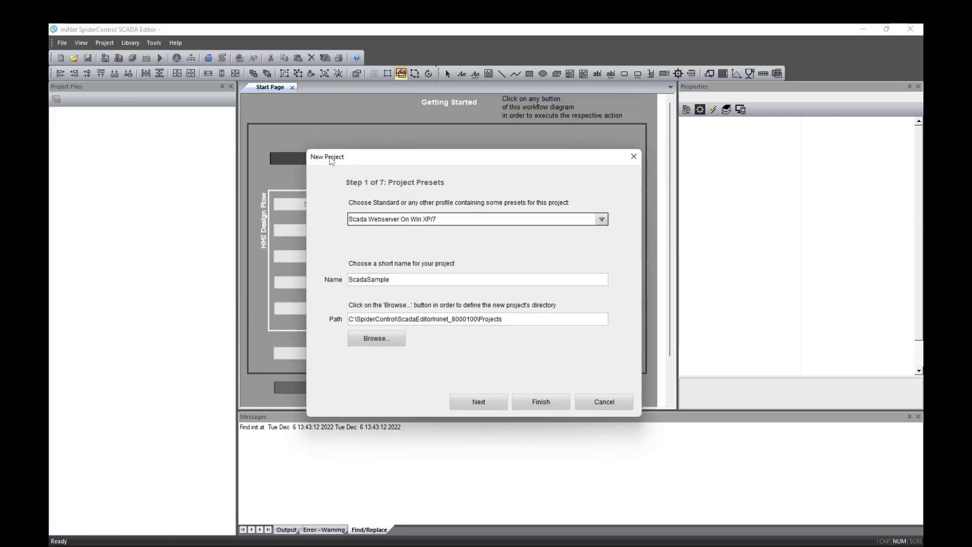
pyautogui.doubleClick(401, 277)
pyautogui.write('te')
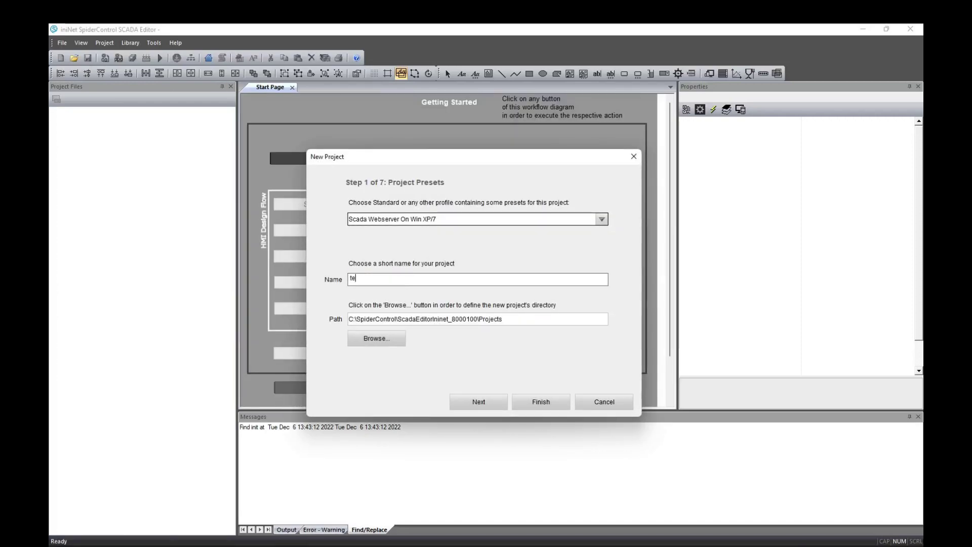
pyautogui.write('st')
# Set the new project's path to D:\Tutorials\MacroTutorial
pyautogui.doubleClick(513, 319)
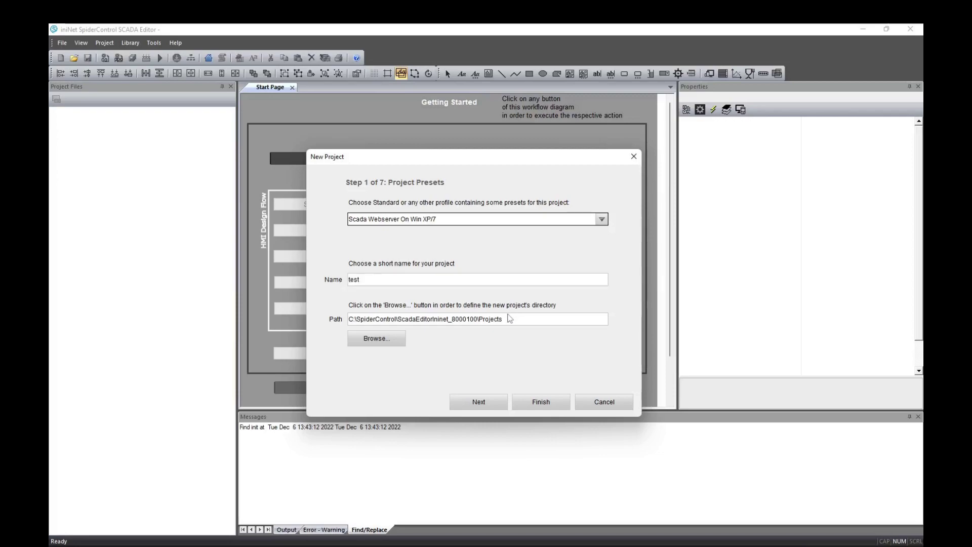
pyautogui.write('D:\\Tutorials\\MacroTutorial\\macrodlg')
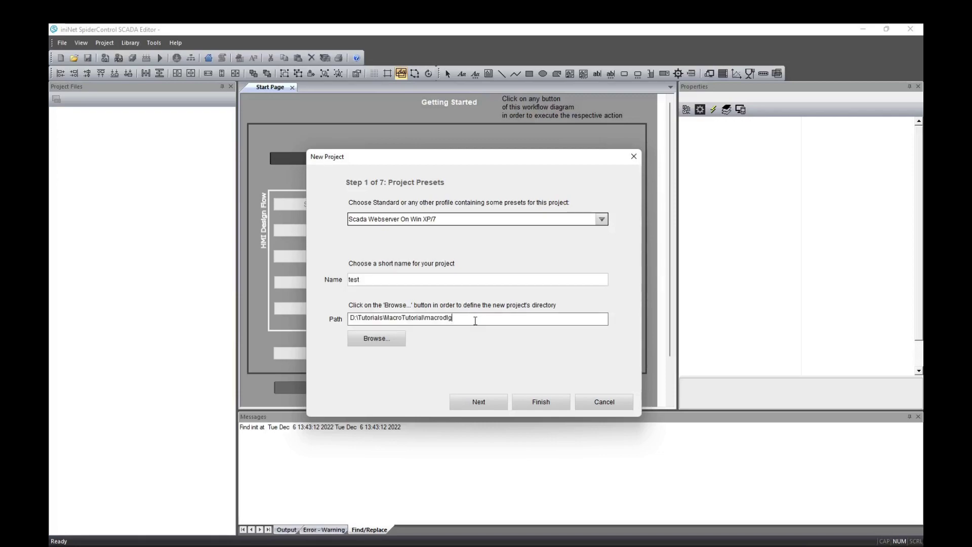
pyautogui.press('BackSpace')
pyautogui.press('BackSpace')
pyautogui.press('BackSpace')
pyautogui.press('BackSpace')
pyautogui.press('BackSpace')
pyautogui.press('BackSpace')
pyautogui.press('BackSpace')
pyautogui.press('BackSpace')
pyautogui.press('BackSpace')
pyautogui.press('BackSpace')
pyautogui.write('l')
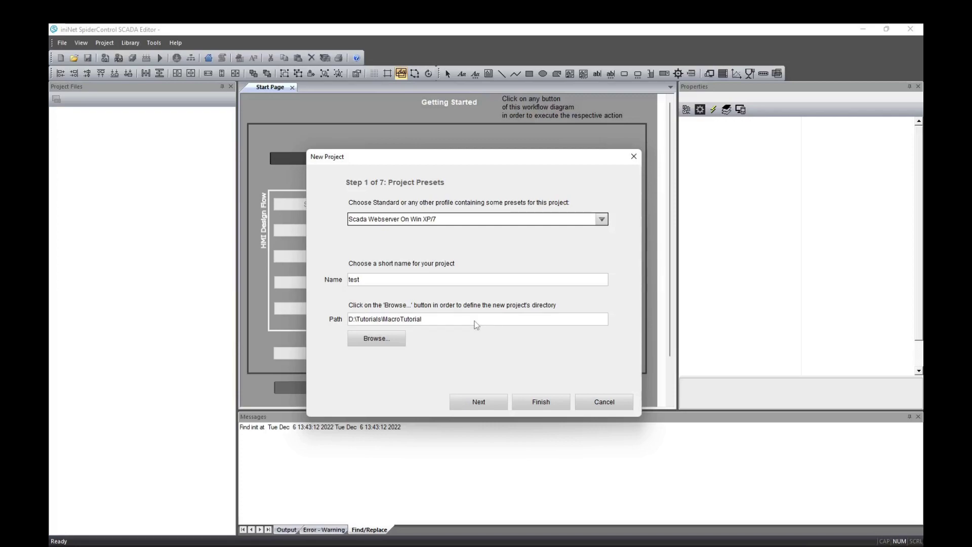
pyautogui.click(374, 344)
pyautogui.click(414, 247)
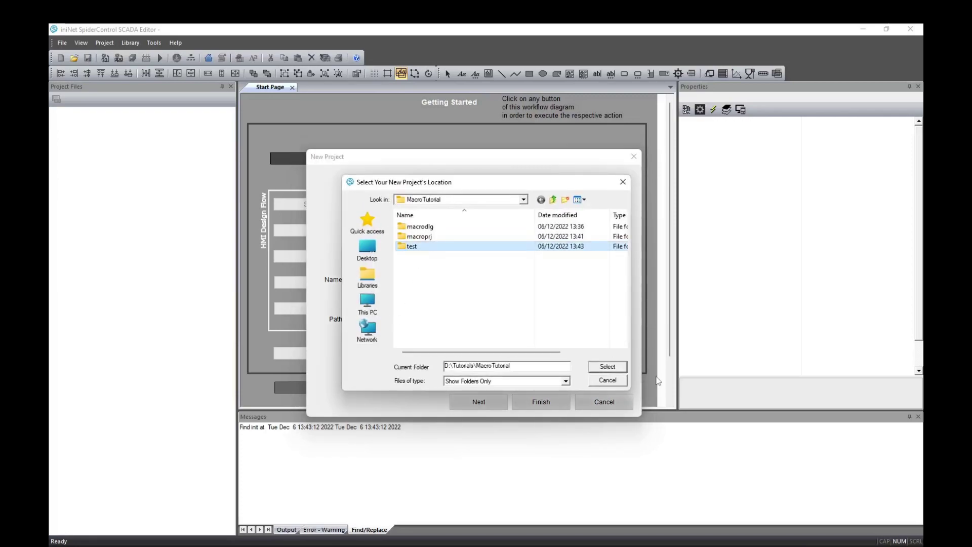
pyautogui.click(608, 366)
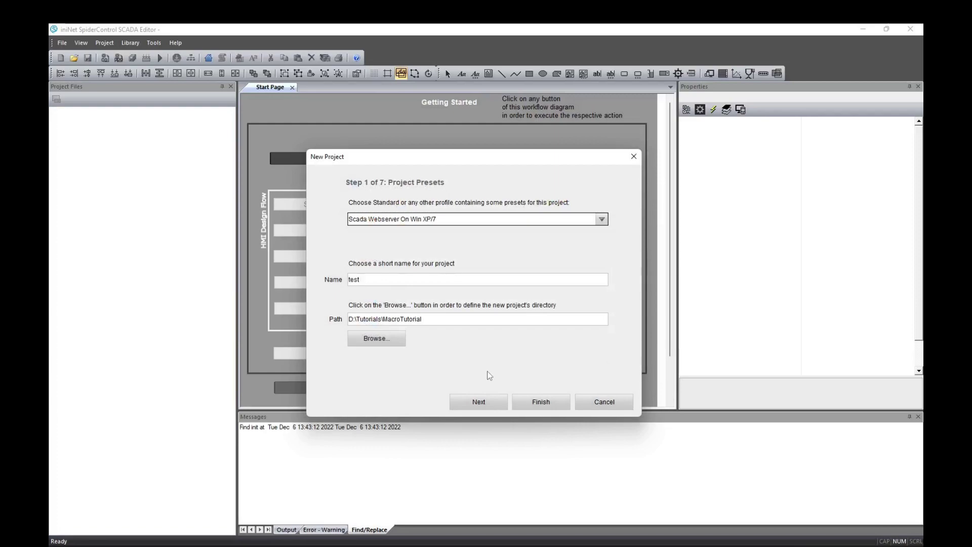
# Set the project's path to D:\Tutorials\MacroTutorial\test and finish creating the project
pyautogui.click(386, 339)
pyautogui.doubleClick(411, 245)
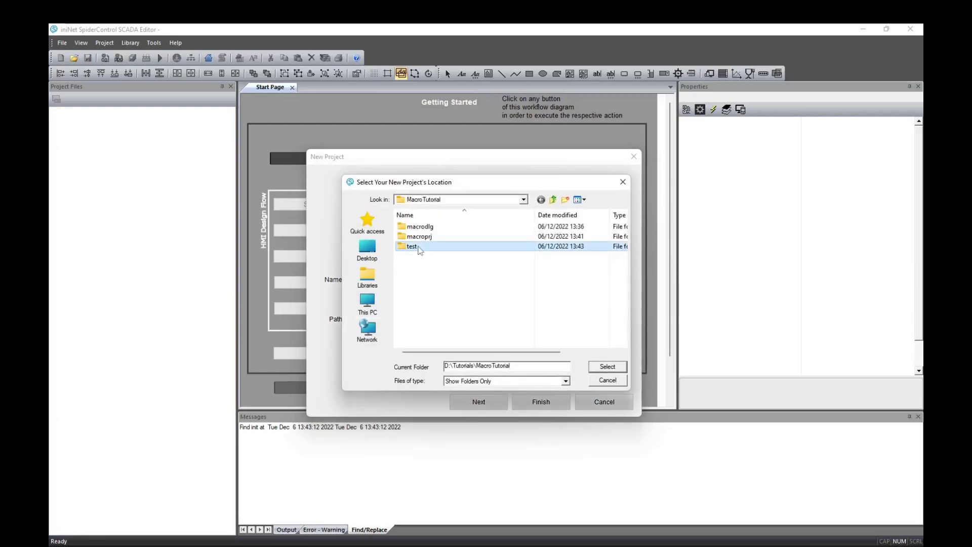
pyautogui.click(604, 366)
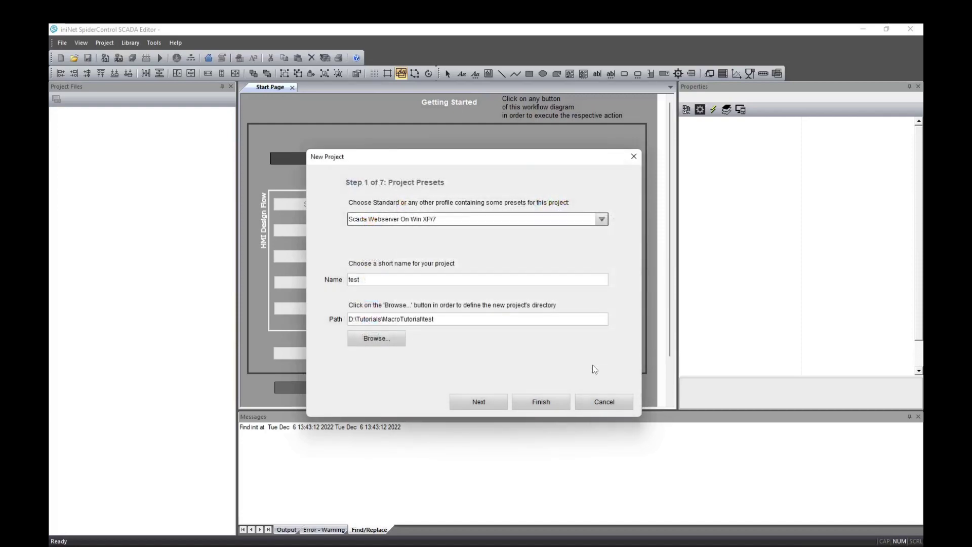
pyautogui.click(541, 403)
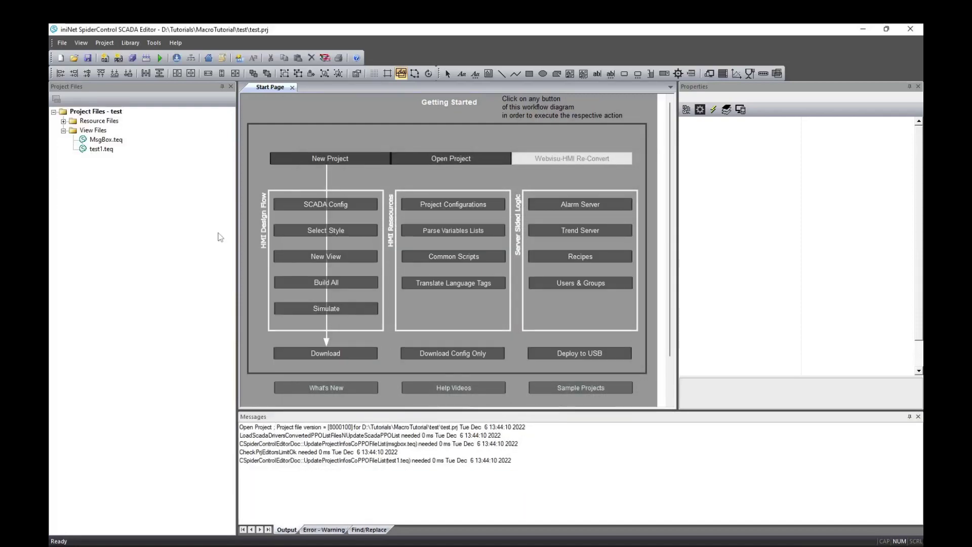
# Open the test1.teq view and insert the macroTutorial_8000010.esm macro from the MacroLib folder
pyautogui.doubleClick(106, 149)
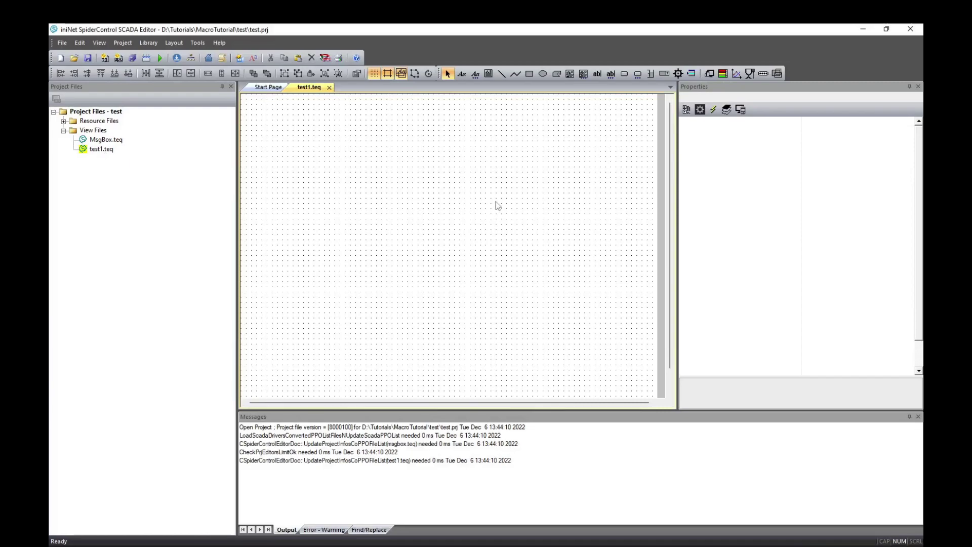
pyautogui.click(777, 74)
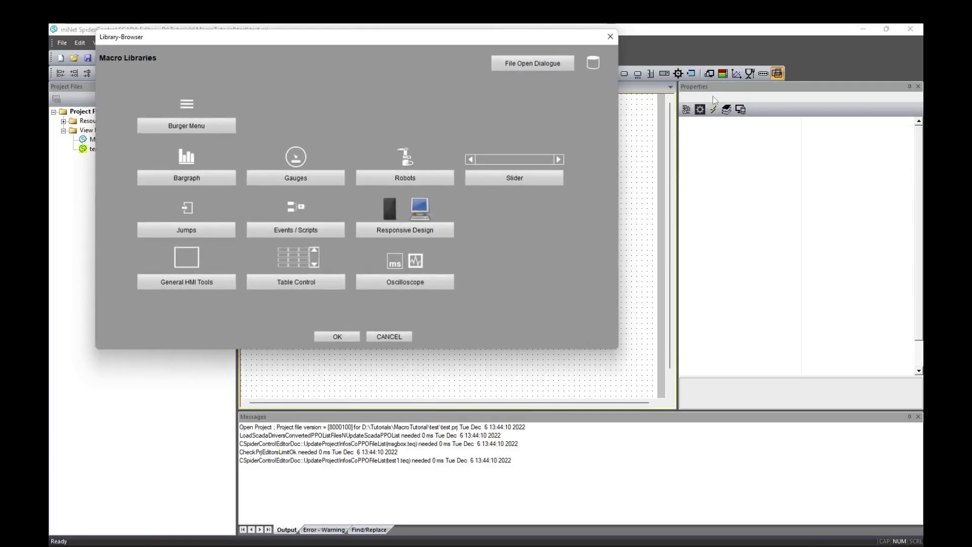
pyautogui.click(506, 62)
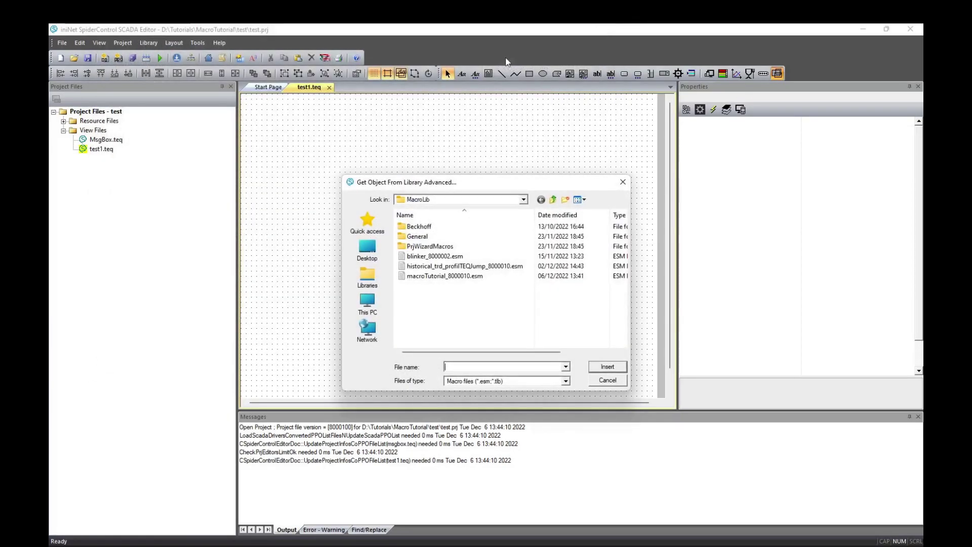
pyautogui.click(438, 276)
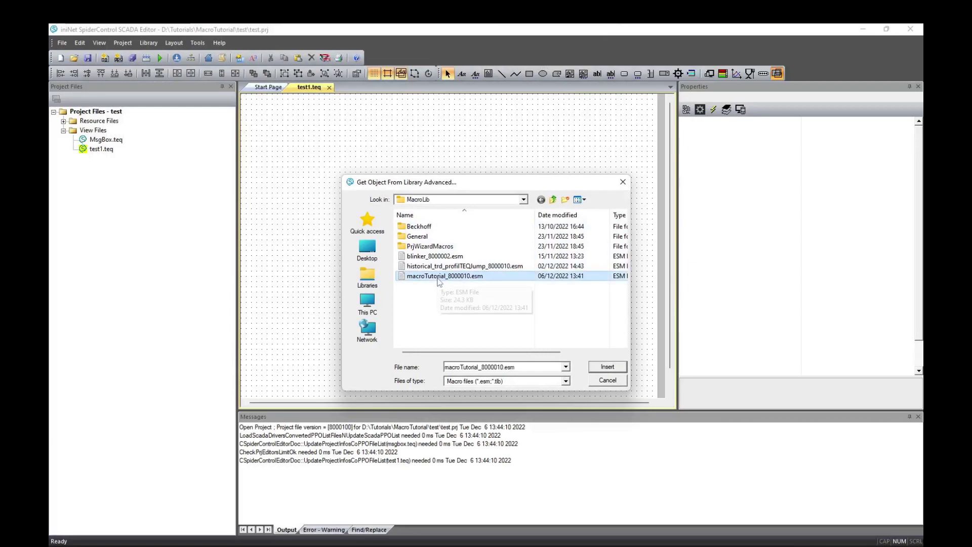
pyautogui.click(607, 367)
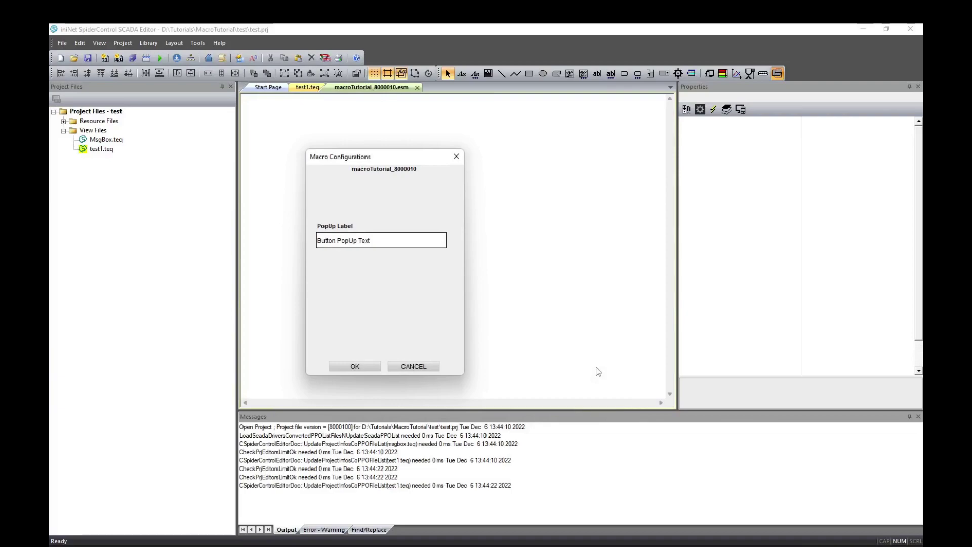
# Set the macro's PopUp Label to "Label for the popup!!!" and accept the configuration to place the macro in the view
pyautogui.tripleClick(381, 239)
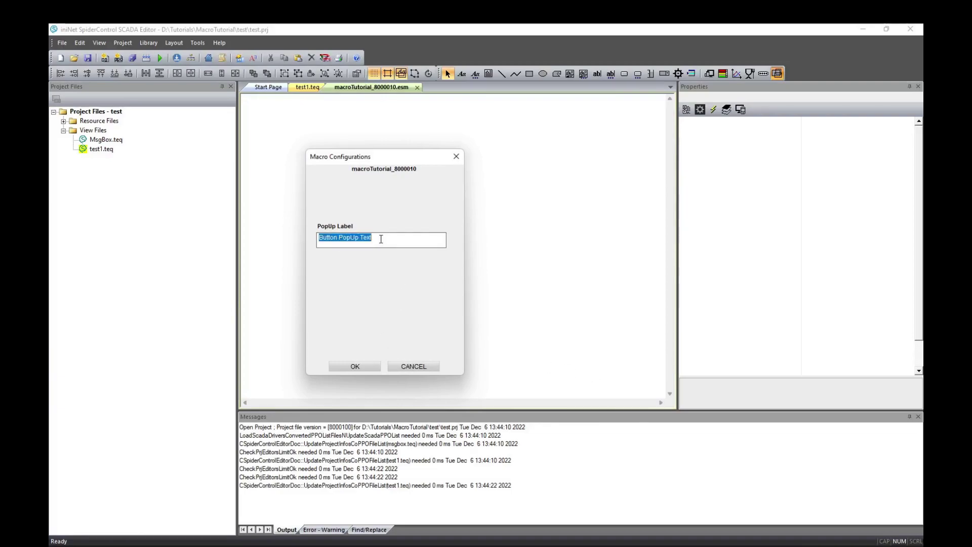
pyautogui.write('Label for the popup!!!')
pyautogui.click(381, 242)
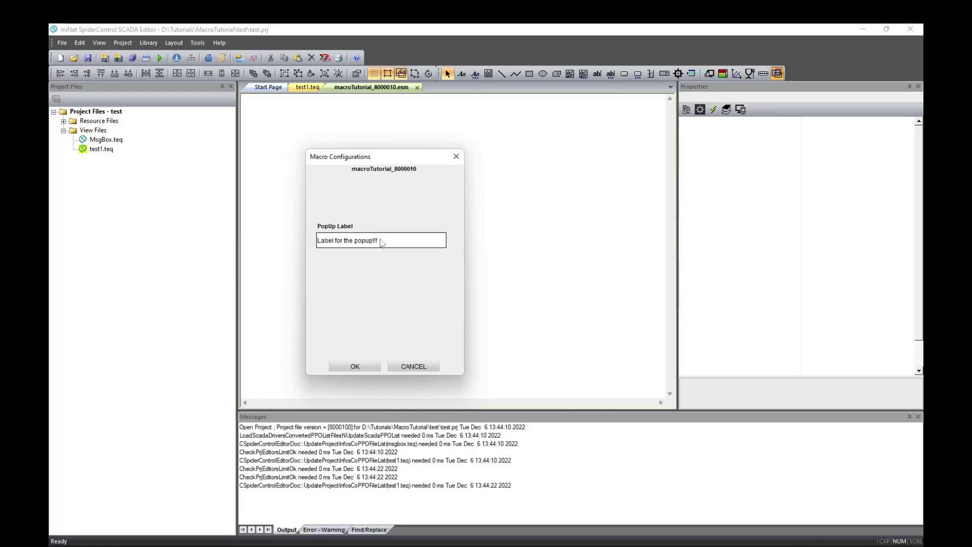
pyautogui.click(363, 366)
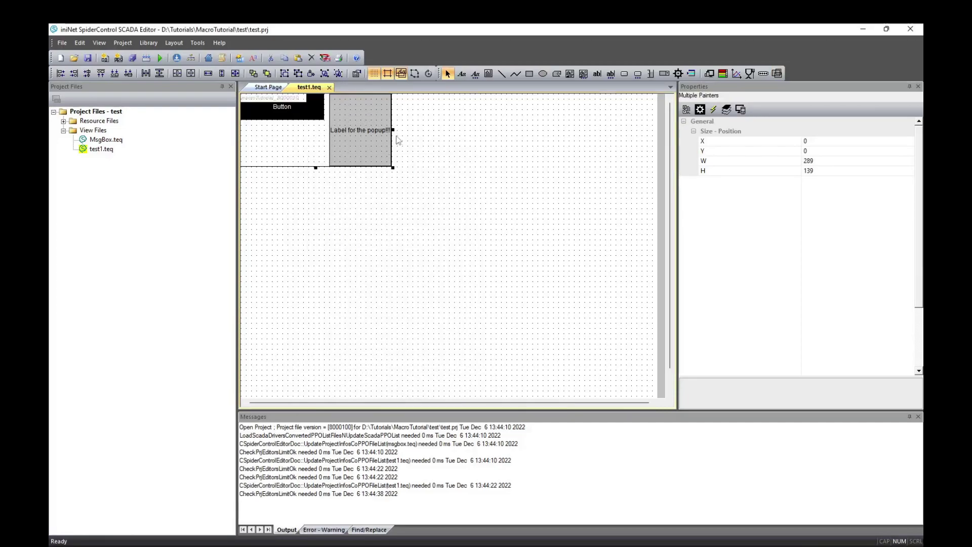
pyautogui.click(422, 171)
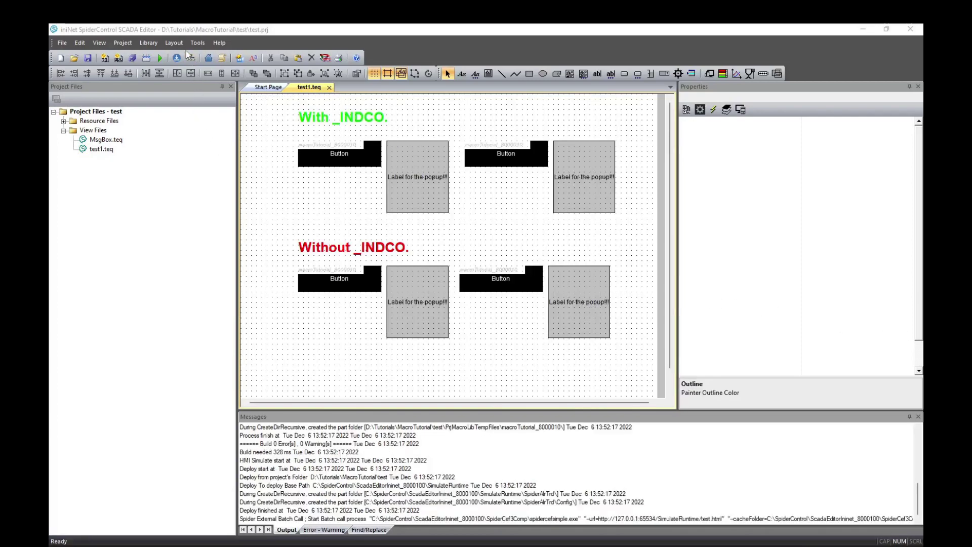
# Simulate the project, try the buttons under With _INDCO. and Without _INDCO., and close the simulation
pyautogui.click(160, 59)
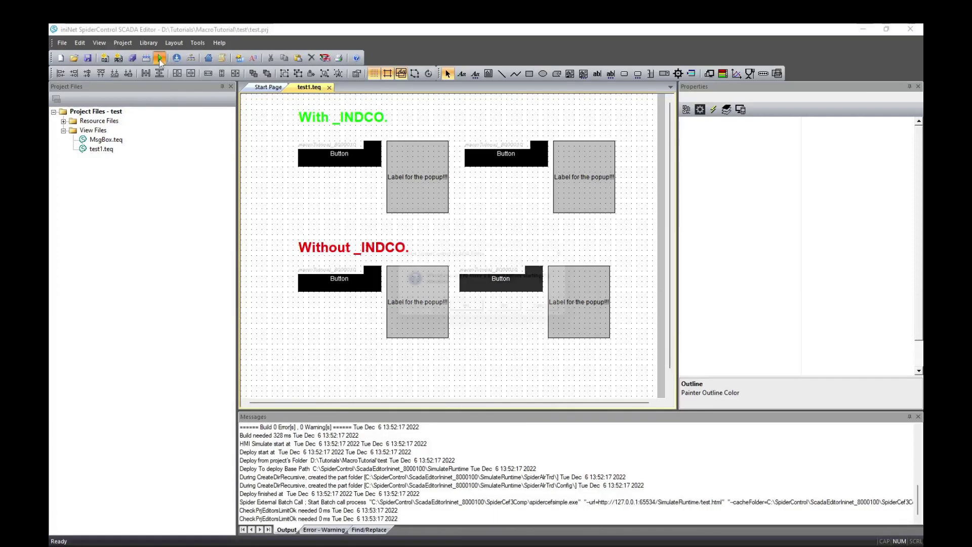
pyautogui.click(481, 313)
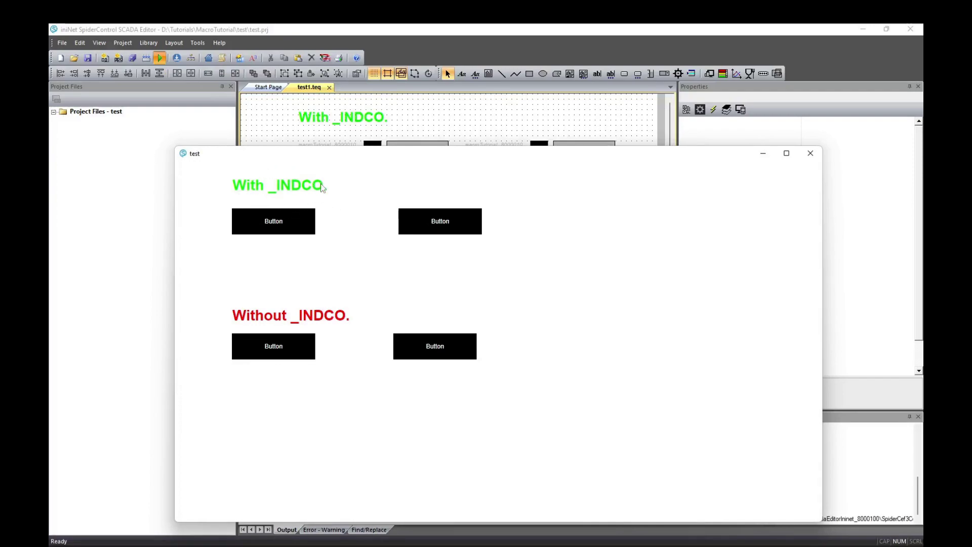
pyautogui.click(304, 232)
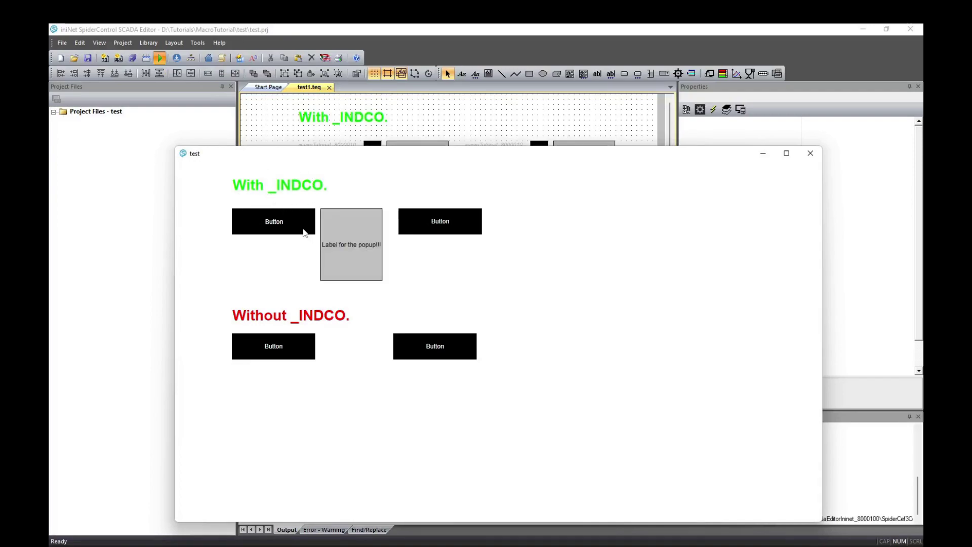
pyautogui.click(438, 226)
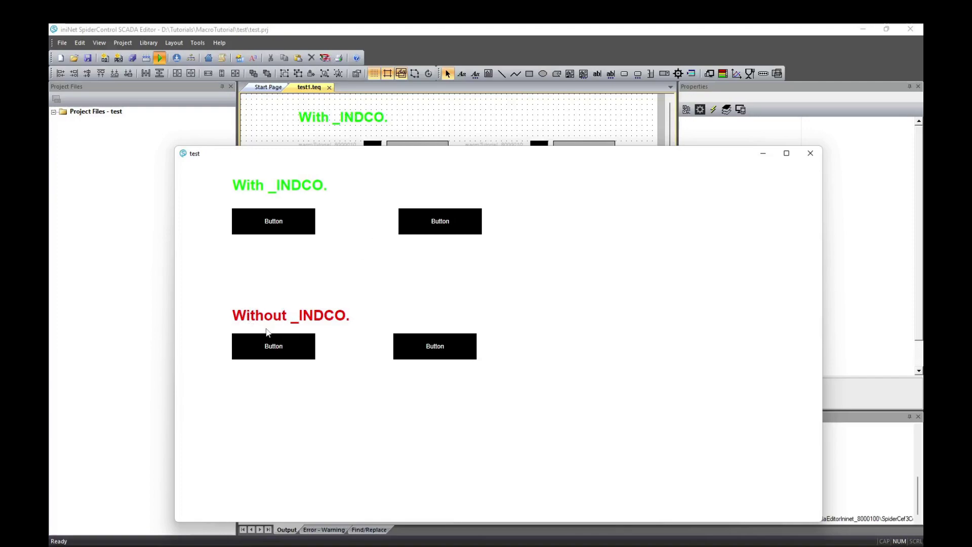
pyautogui.click(253, 358)
pyautogui.click(466, 343)
pyautogui.click(810, 154)
# Examine the popup container name in the cross references of the two macros under Without _INDCO
pyautogui.moveTo(644, 361)
pyautogui.mouseDown()
pyautogui.moveTo(256, 263)
pyautogui.moveTo(259, 255)
pyautogui.mouseUp()
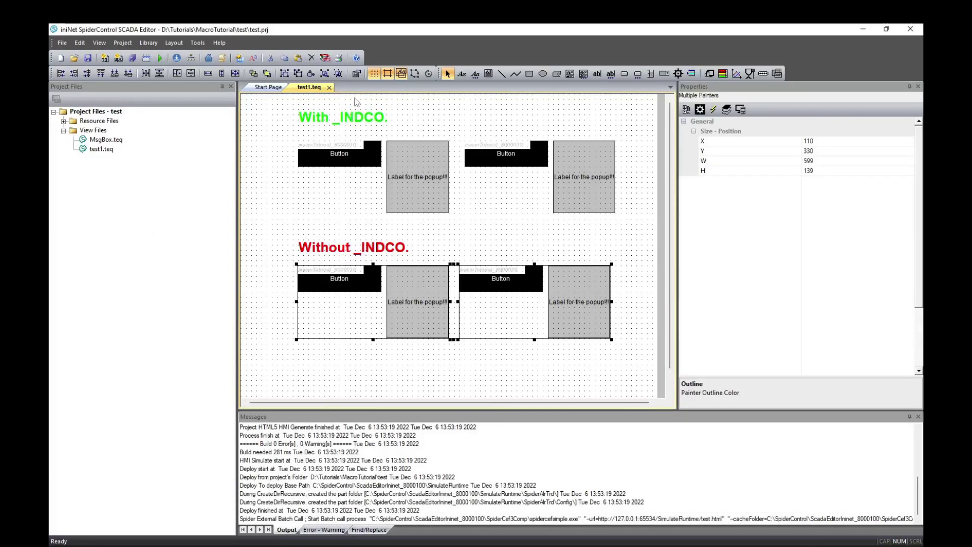
pyautogui.click(356, 73)
pyautogui.click(390, 138)
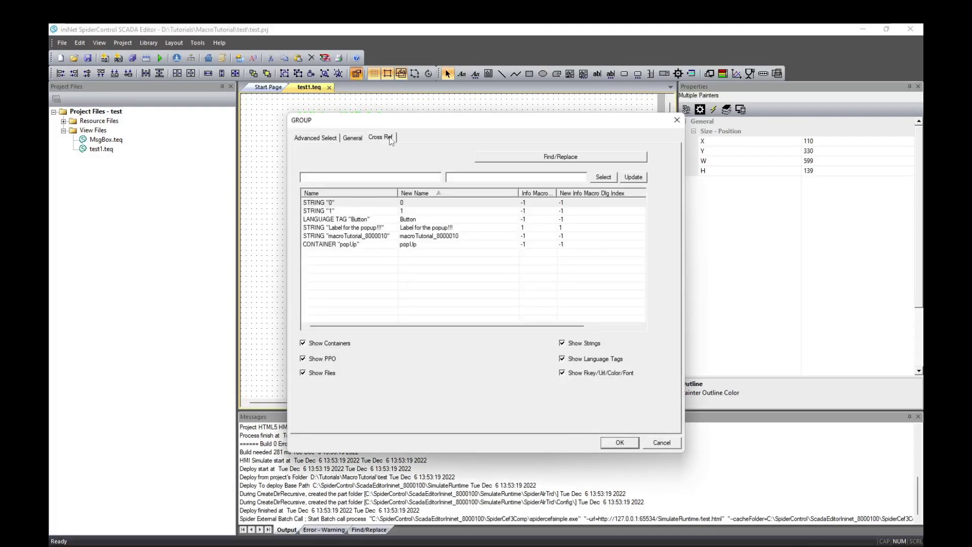
pyautogui.click(359, 246)
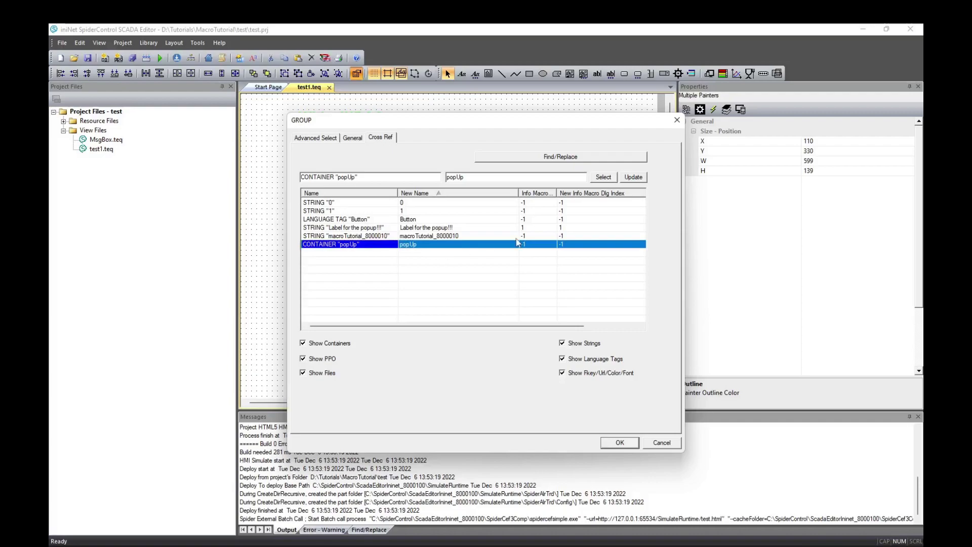
pyautogui.click(680, 123)
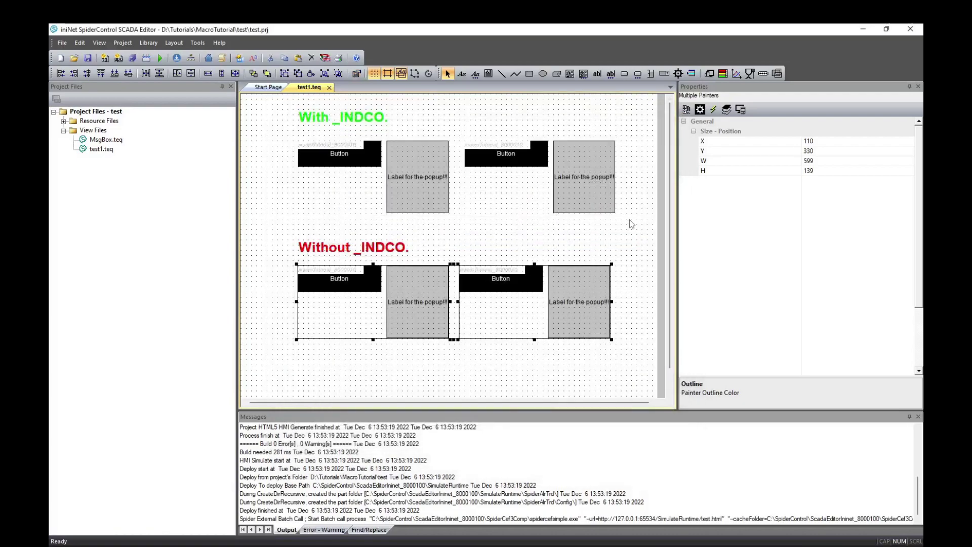
# Compare the popup container names in the cross references of the two macros under With _INDCO
pyautogui.click(630, 220)
pyautogui.moveTo(642, 225)
pyautogui.mouseDown()
pyautogui.moveTo(304, 152)
pyautogui.moveTo(272, 130)
pyautogui.mouseUp()
pyautogui.click(356, 73)
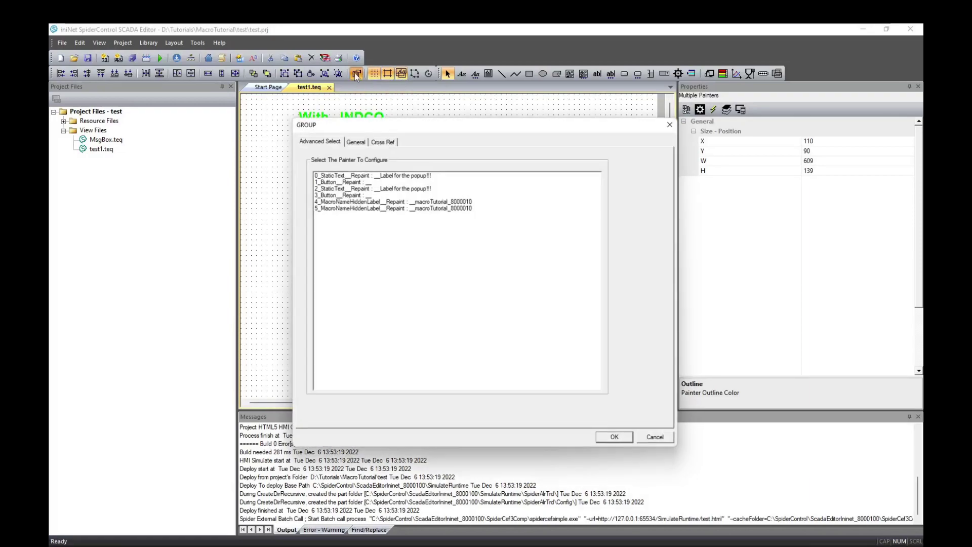
pyautogui.click(376, 138)
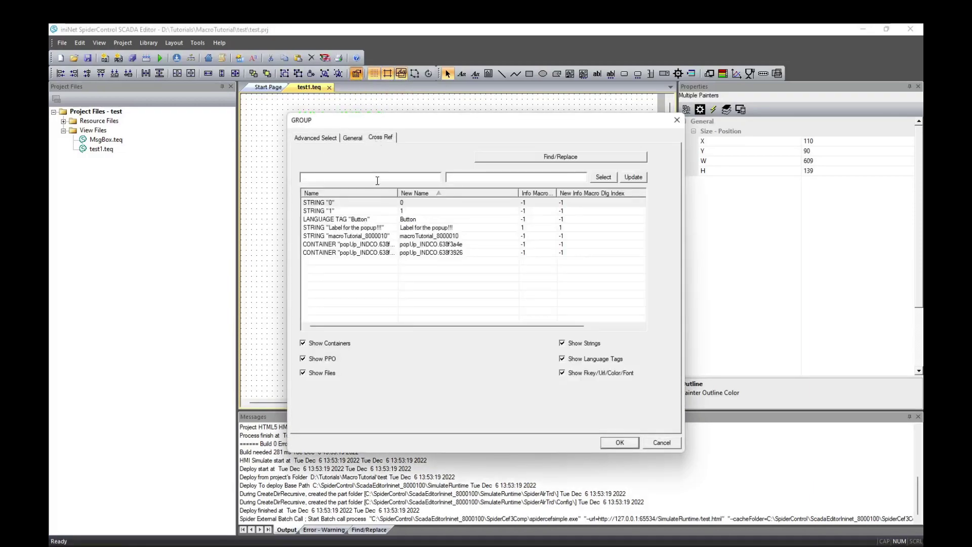
pyautogui.click(468, 245)
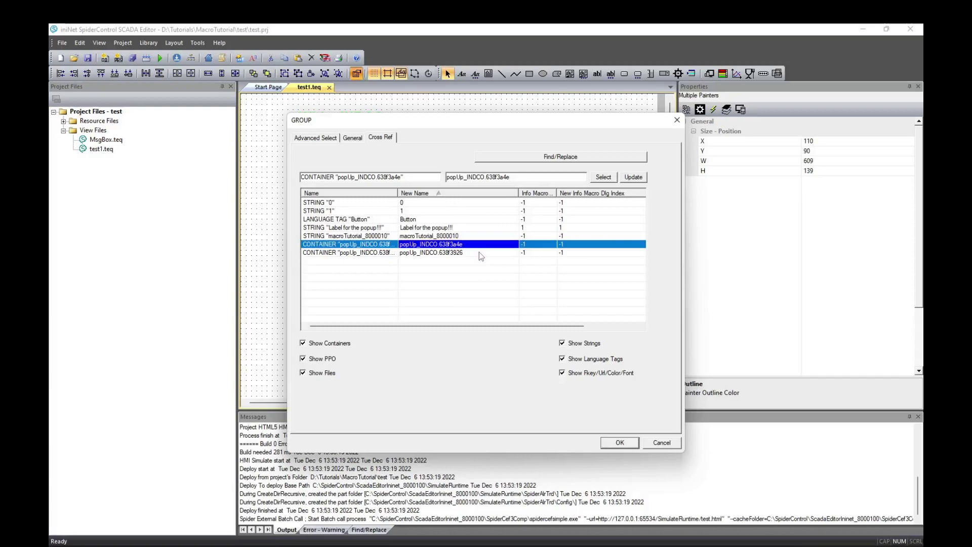
pyautogui.click(476, 253)
pyautogui.click(519, 177)
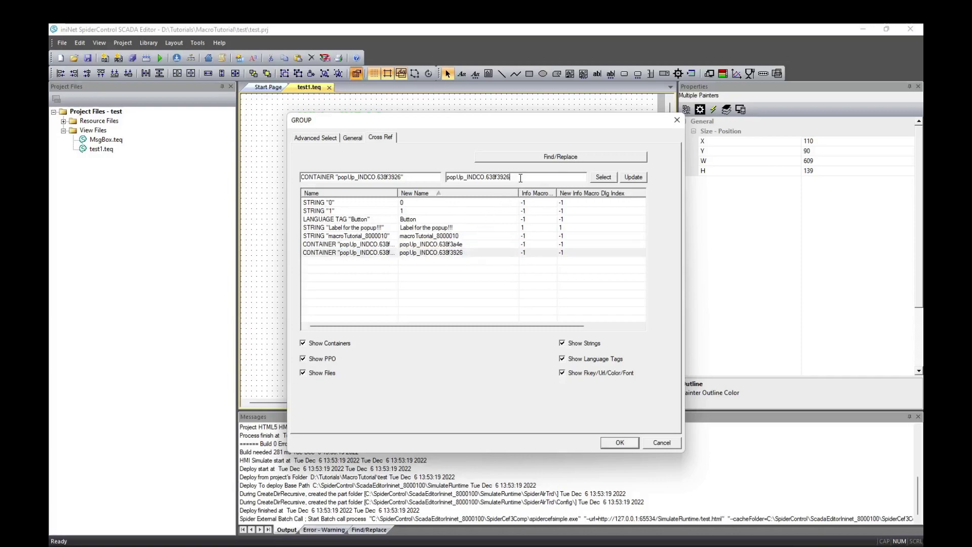
pyautogui.moveTo(510, 177); pyautogui.dragTo(486, 177)
pyautogui.click(620, 443)
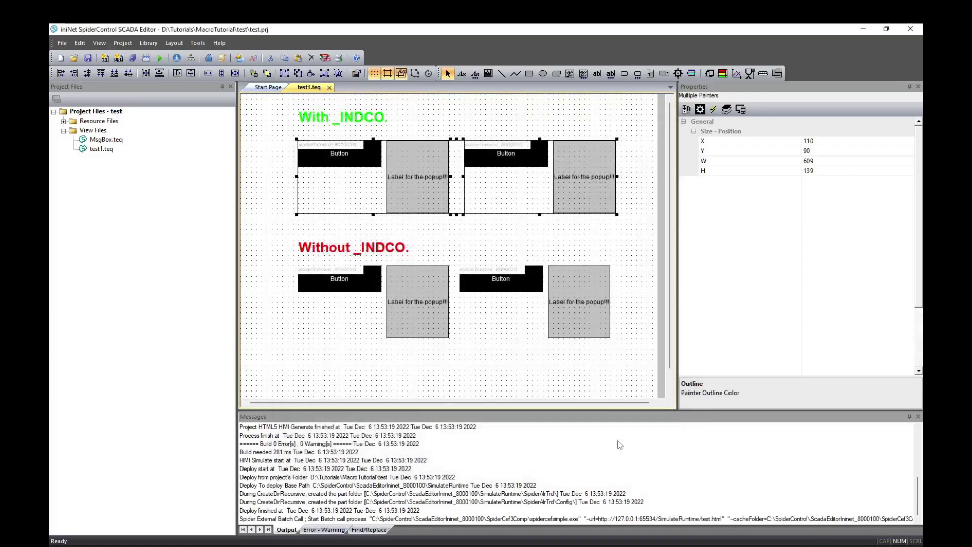
pyautogui.click(545, 383)
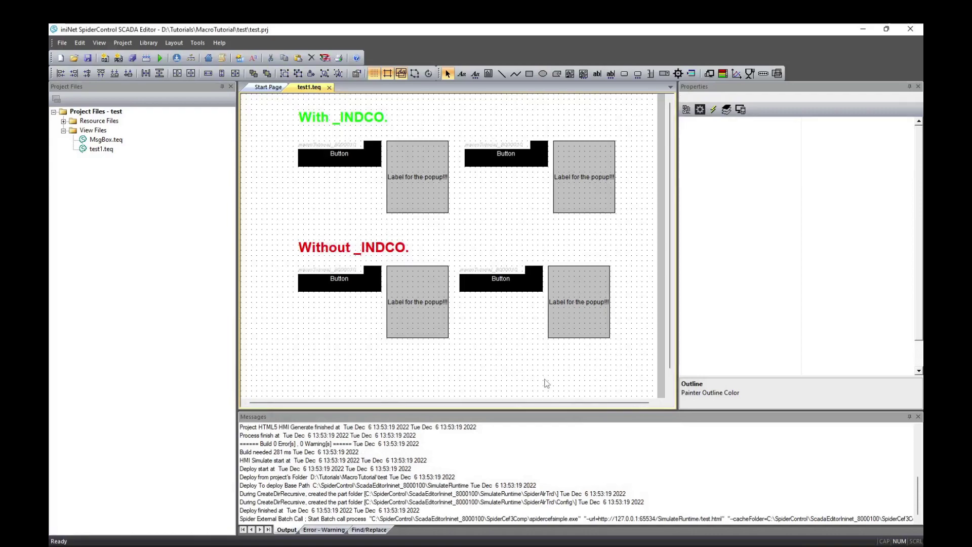